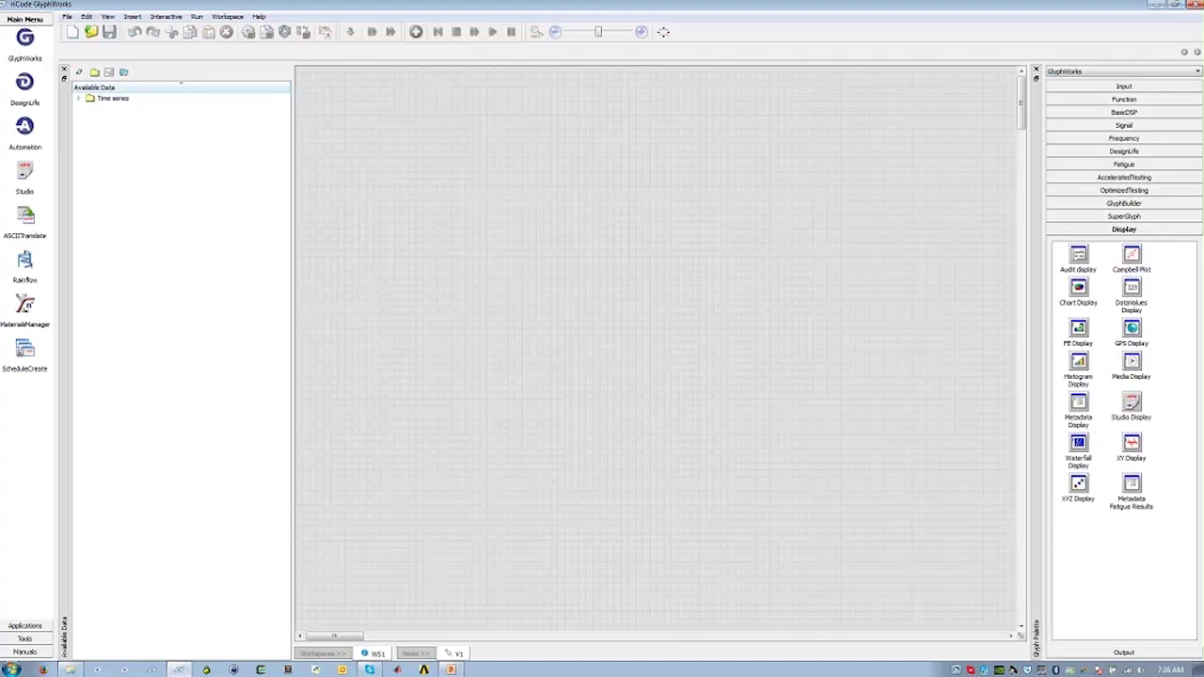
List the channels of the atv12.s3t time series and browse the BasicDSP, Signal, Frequency and Fatigue glyphs in a widened palette.
{"action": "left_click", "coordinate": [79, 99]}
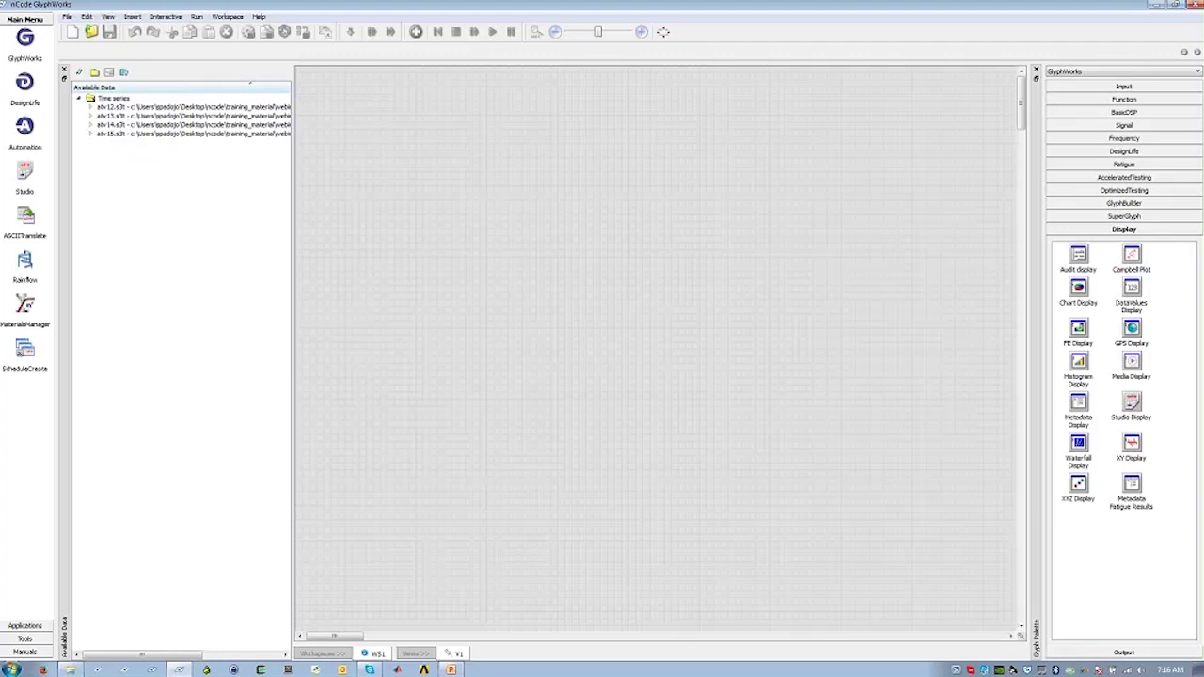
{"action": "left_click", "coordinate": [90, 107]}
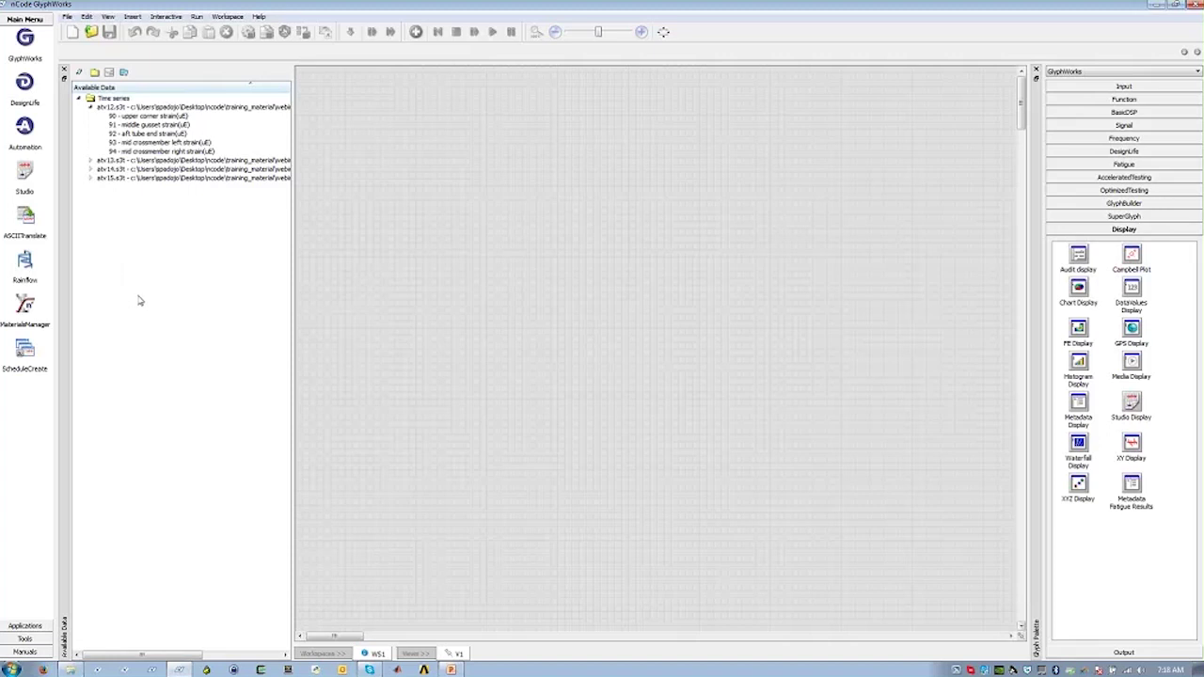
{"action": "left_click_drag", "start_coordinate": [1033, 250], "coordinate": [944, 251]}
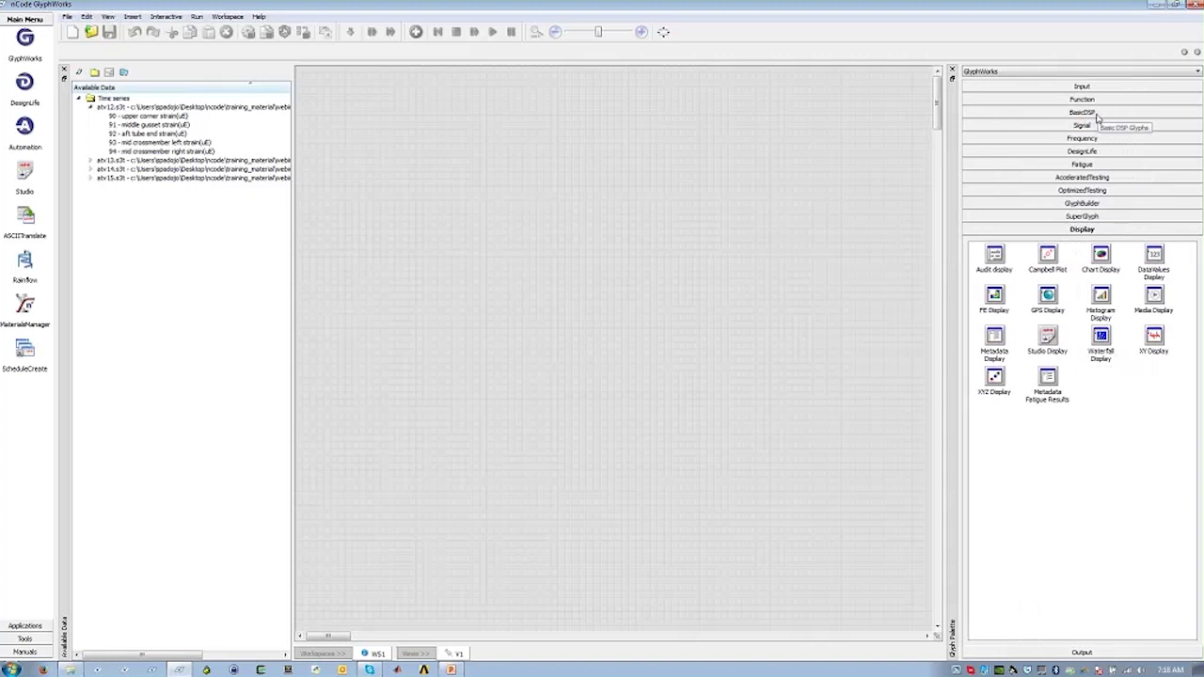
{"action": "left_click", "coordinate": [1097, 117]}
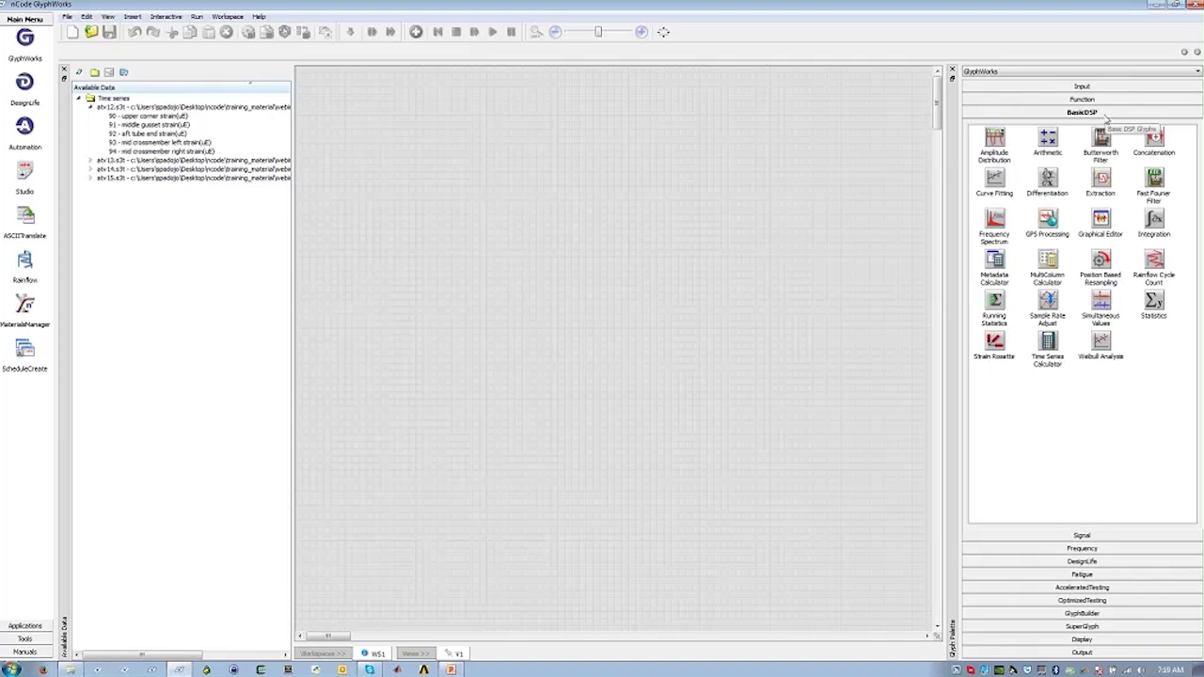
{"action": "left_click", "coordinate": [1083, 536]}
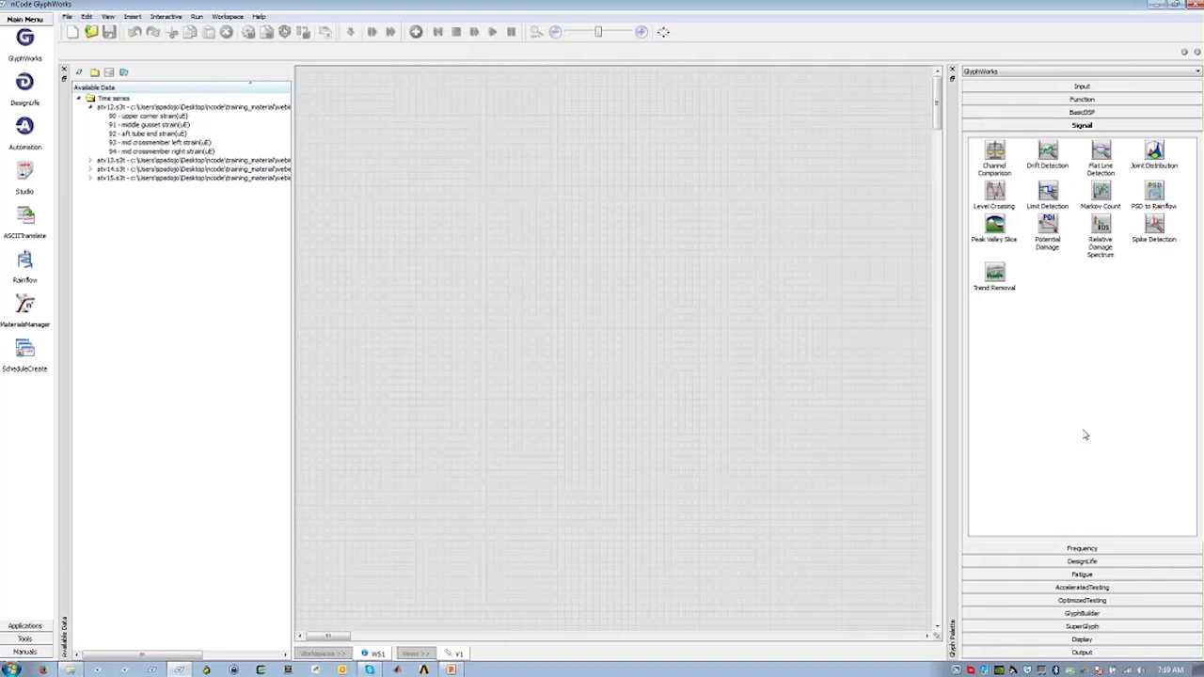
{"action": "left_click", "coordinate": [1082, 548]}
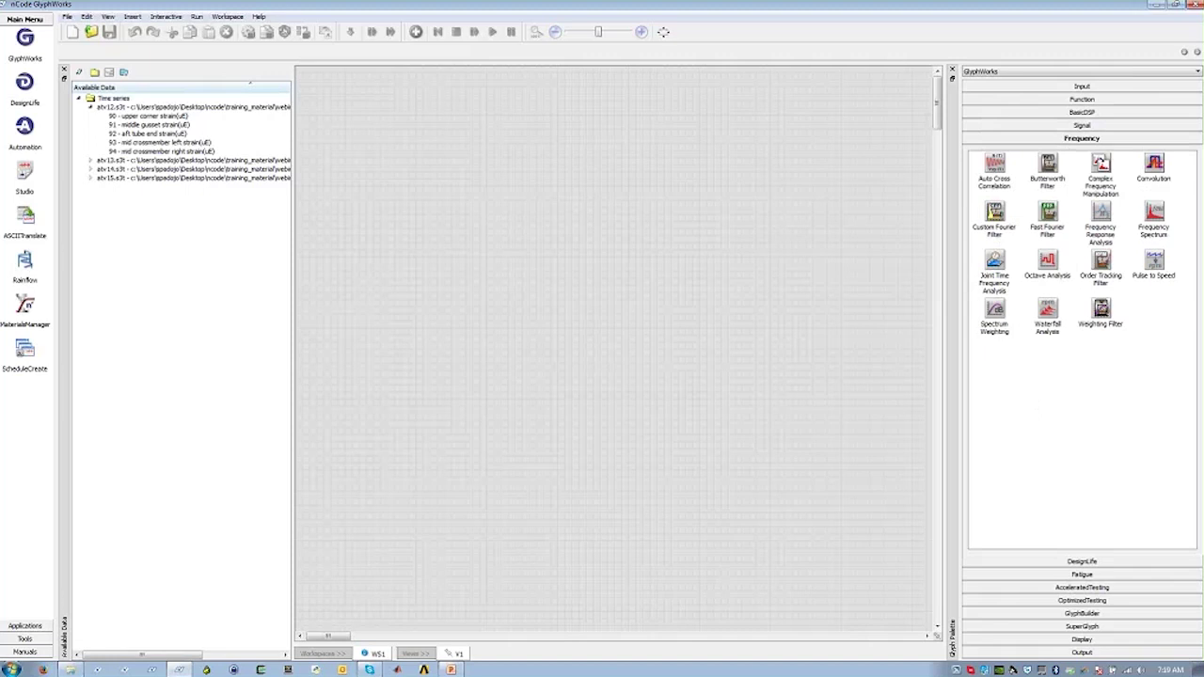
{"action": "left_click", "coordinate": [1104, 576]}
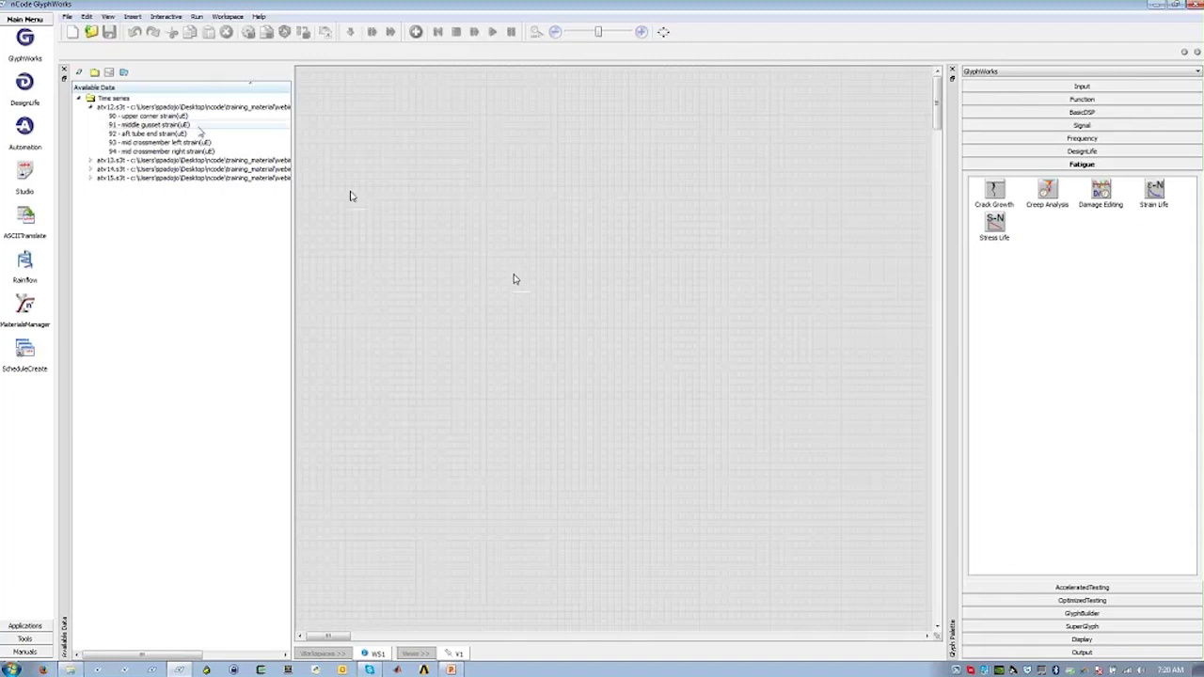
Place the atv12.s3t test on the workspace as a time series input and turn on its display.
{"action": "left_click_drag", "start_coordinate": [132, 106], "coordinate": [326, 129]}
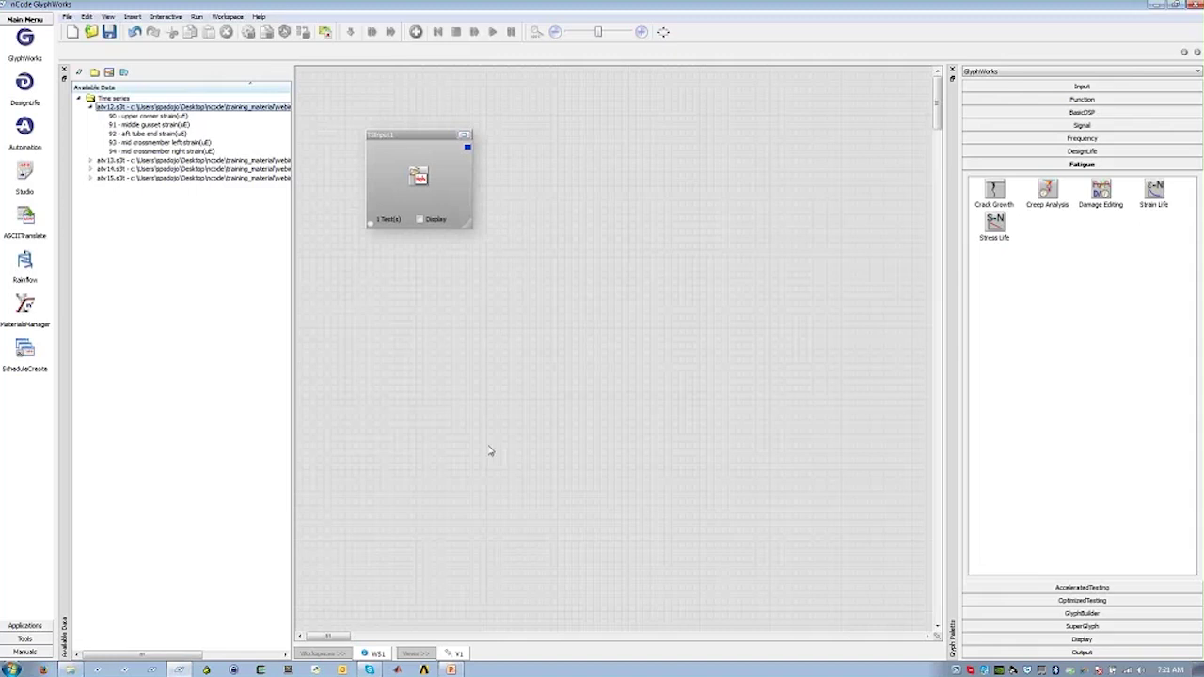
{"action": "left_click", "coordinate": [420, 222]}
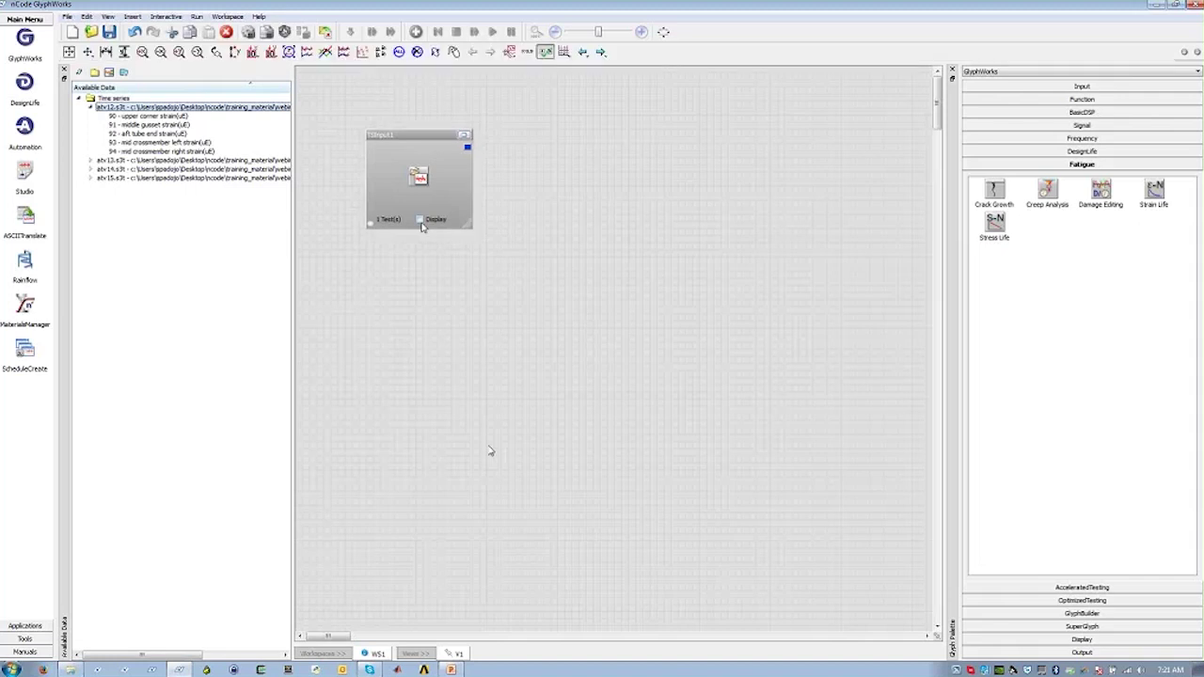
{"action": "left_click", "coordinate": [420, 221]}
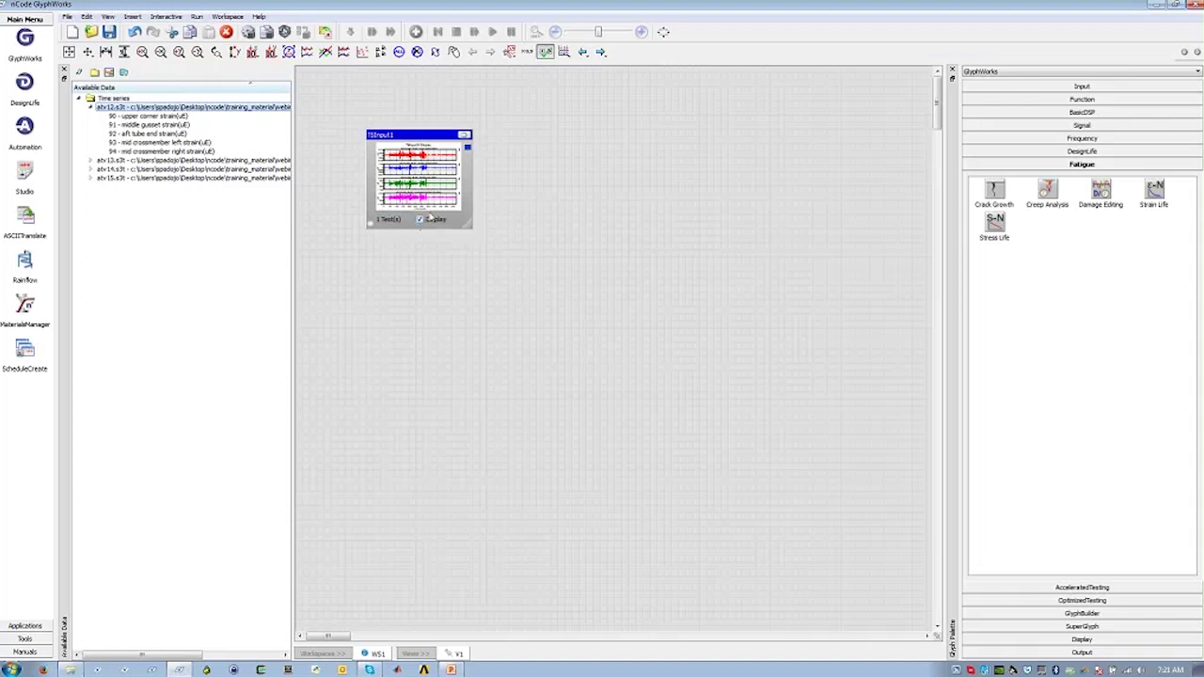
Maximize the time series input's plot window and set it to show 5 plots at once.
{"action": "left_click", "coordinate": [464, 135]}
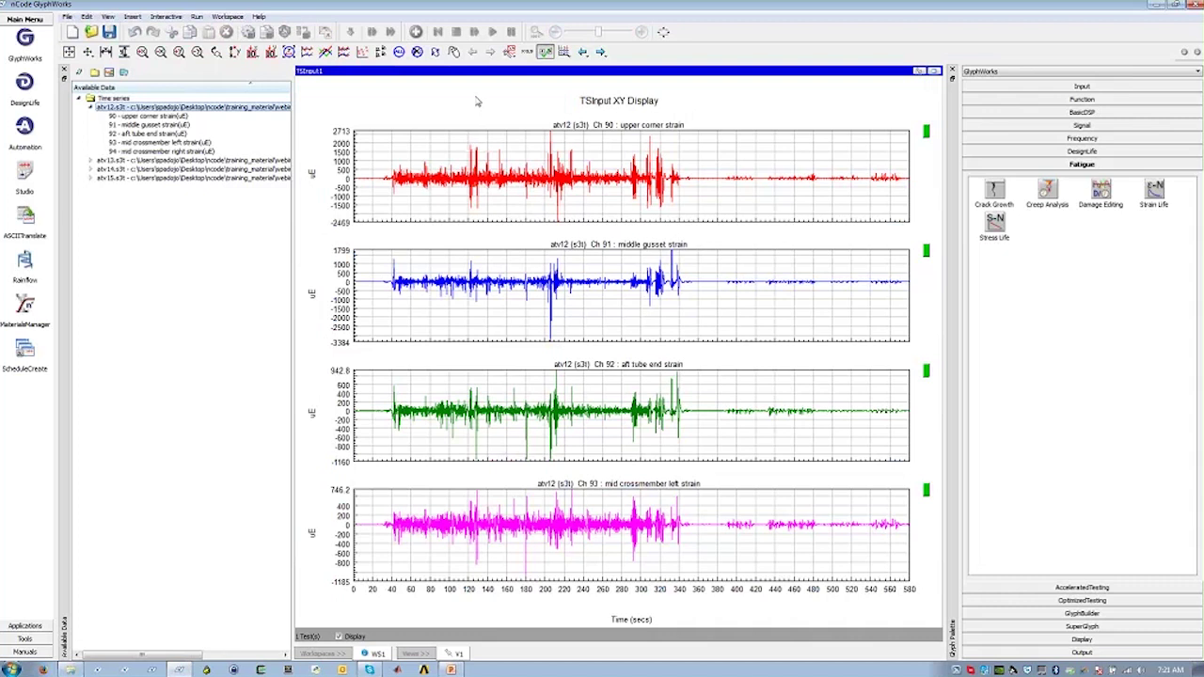
{"action": "left_click", "coordinate": [564, 55]}
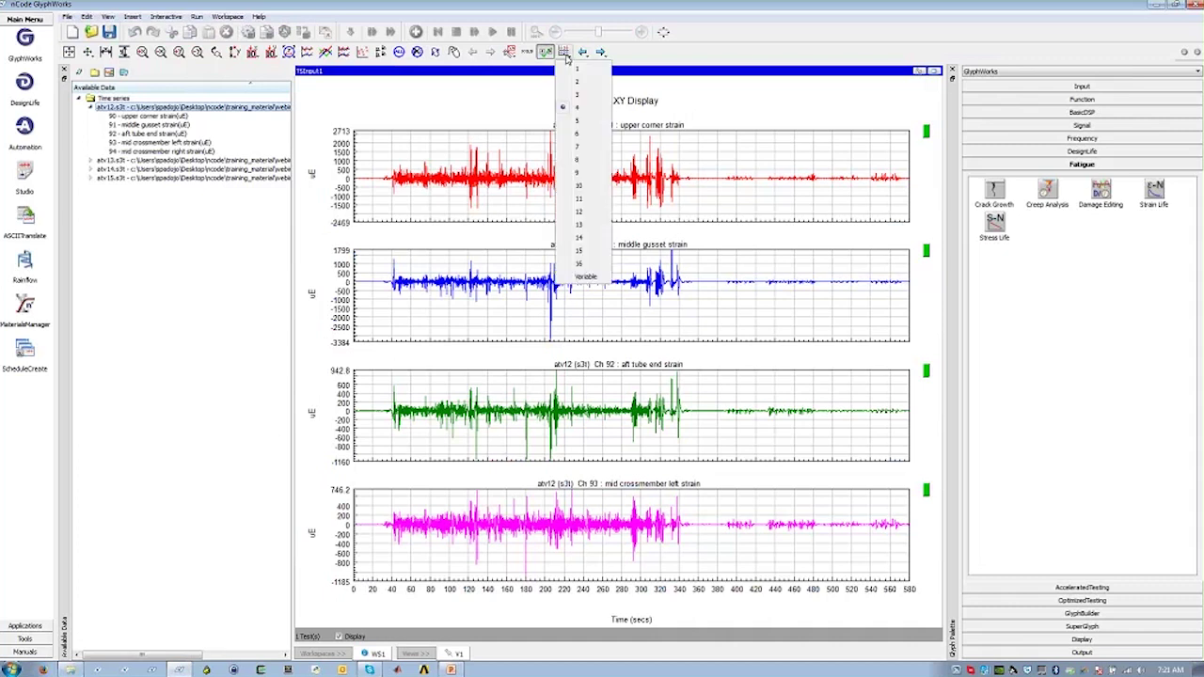
{"action": "left_click", "coordinate": [577, 121]}
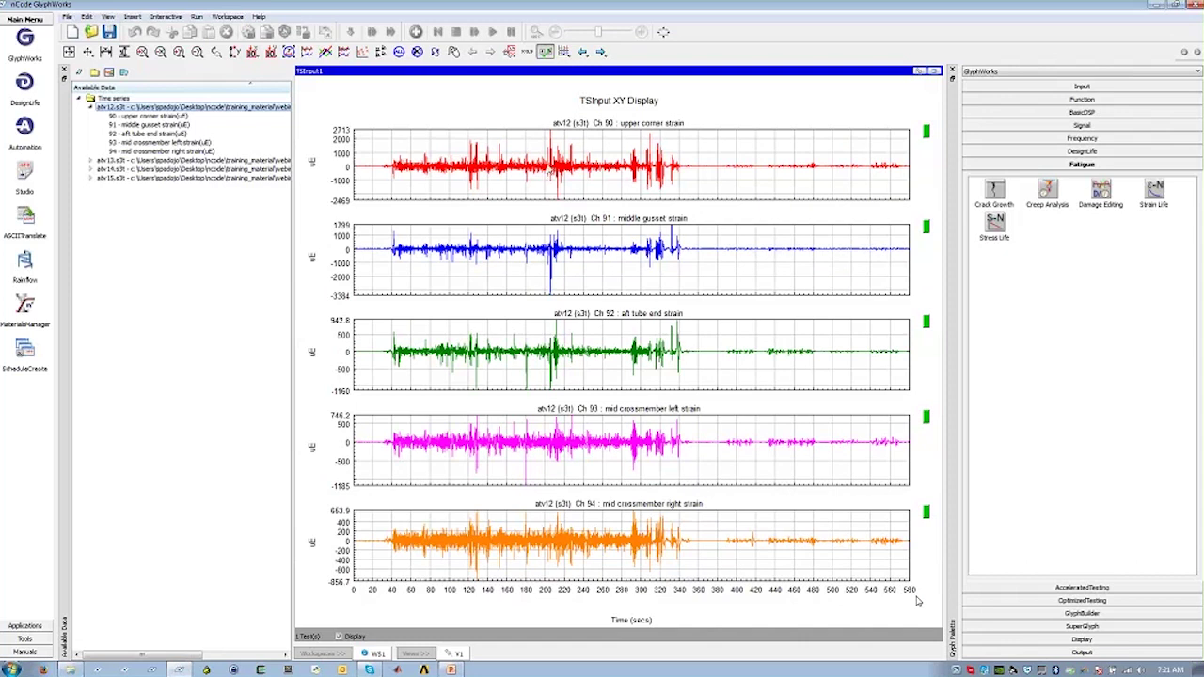
Zoom the time axis to about 208–231 s and overlay all five strain channels with a logarithmic Y axis.
{"action": "left_click_drag", "start_coordinate": [545, 165], "coordinate": [565, 165]}
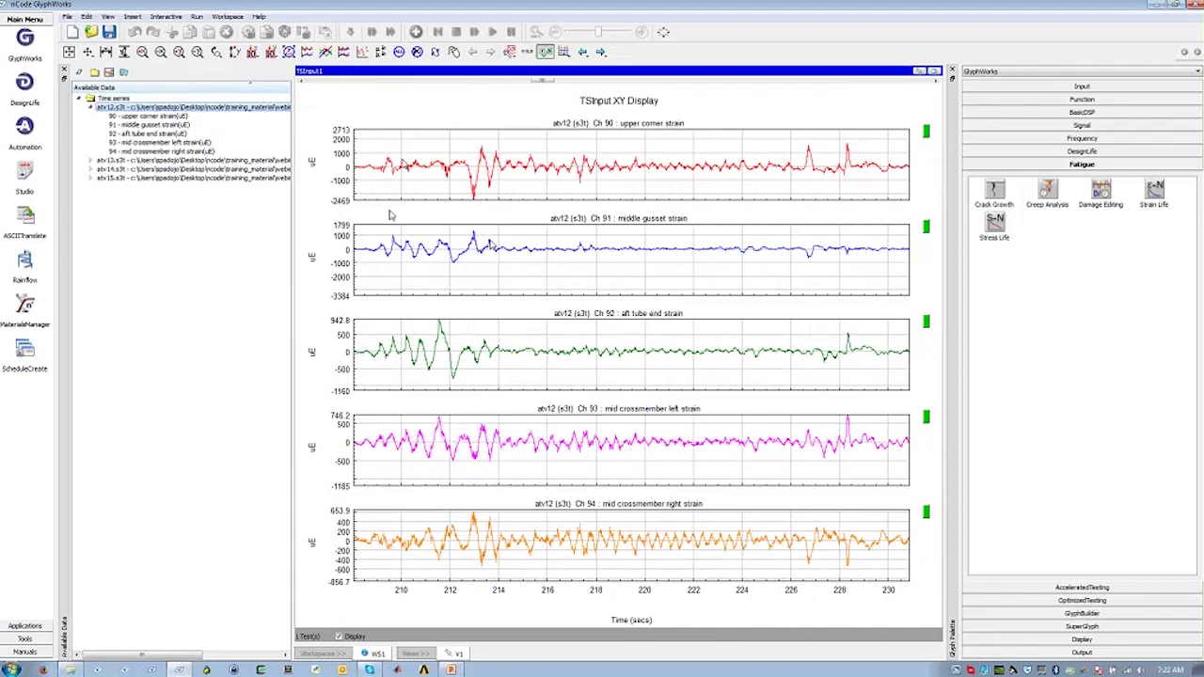
{"action": "left_click", "coordinate": [325, 52]}
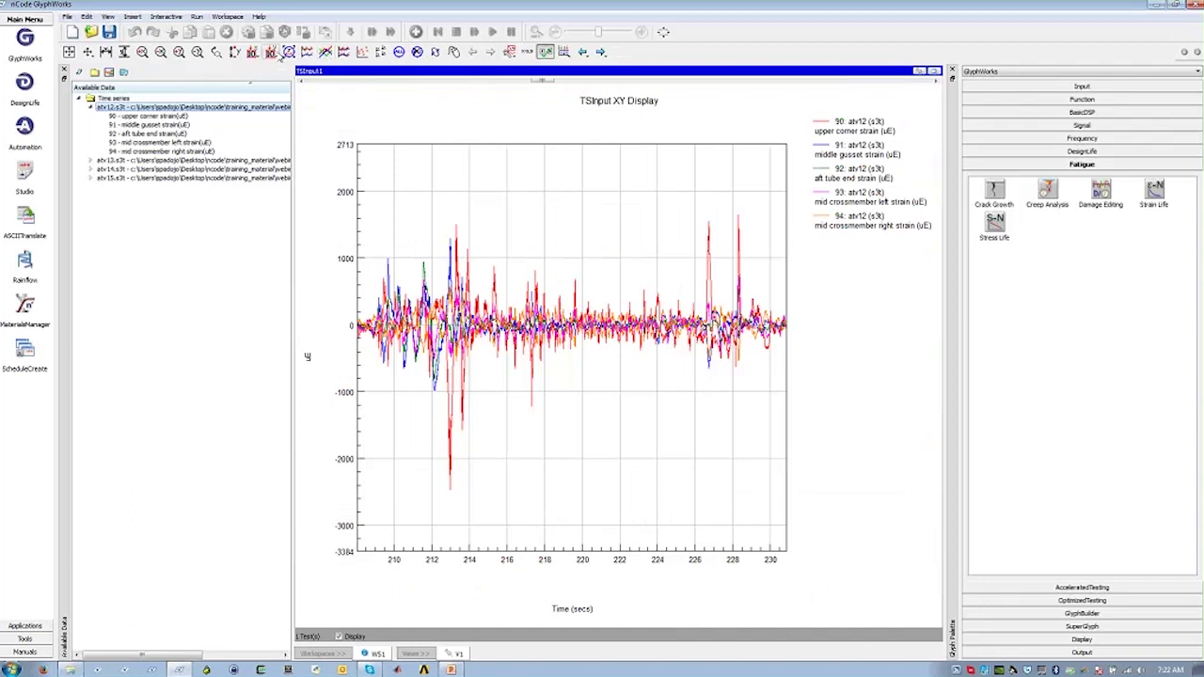
{"action": "left_click", "coordinate": [279, 56]}
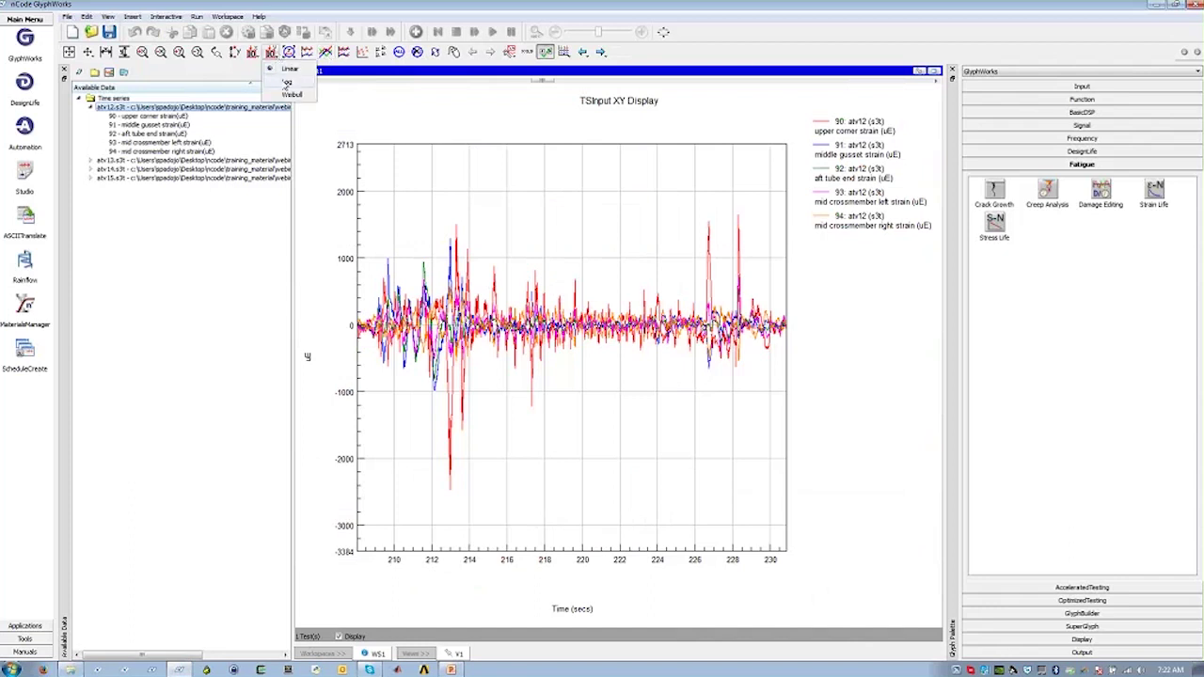
{"action": "left_click", "coordinate": [286, 82]}
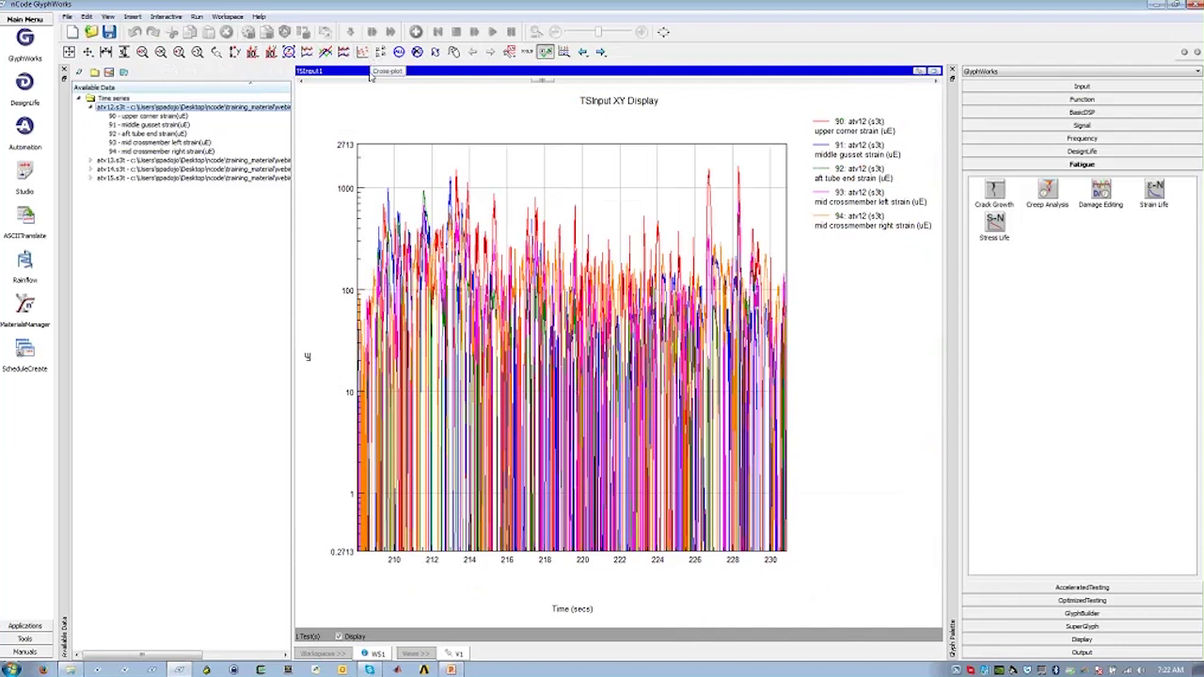
Try the two-graph multi-overlay configuration, return to separate plots and restore the input glyph to its normal size.
{"action": "left_click", "coordinate": [344, 52]}
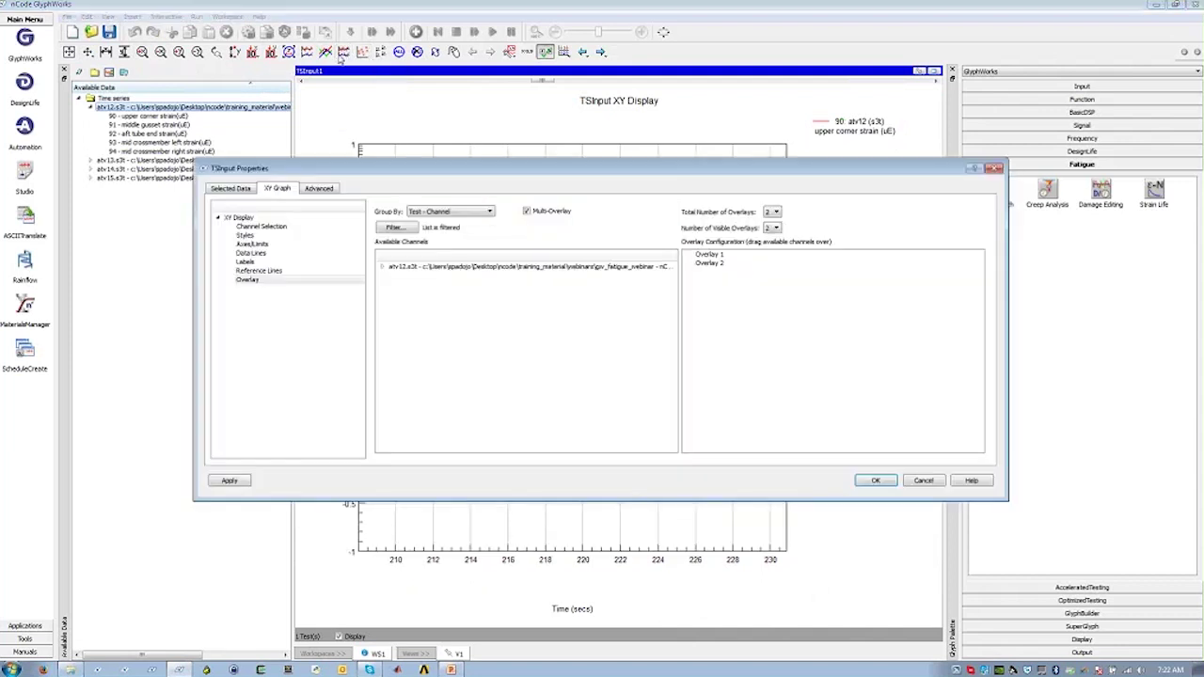
{"action": "key", "text": "Return"}
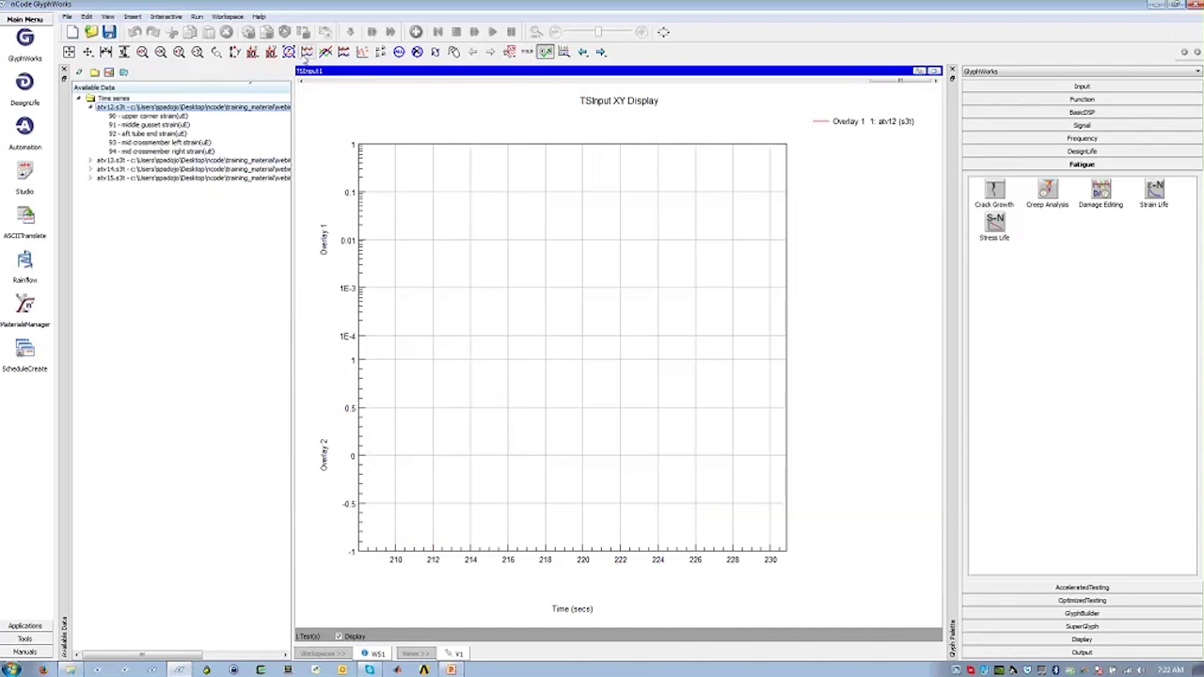
{"action": "left_click", "coordinate": [270, 52]}
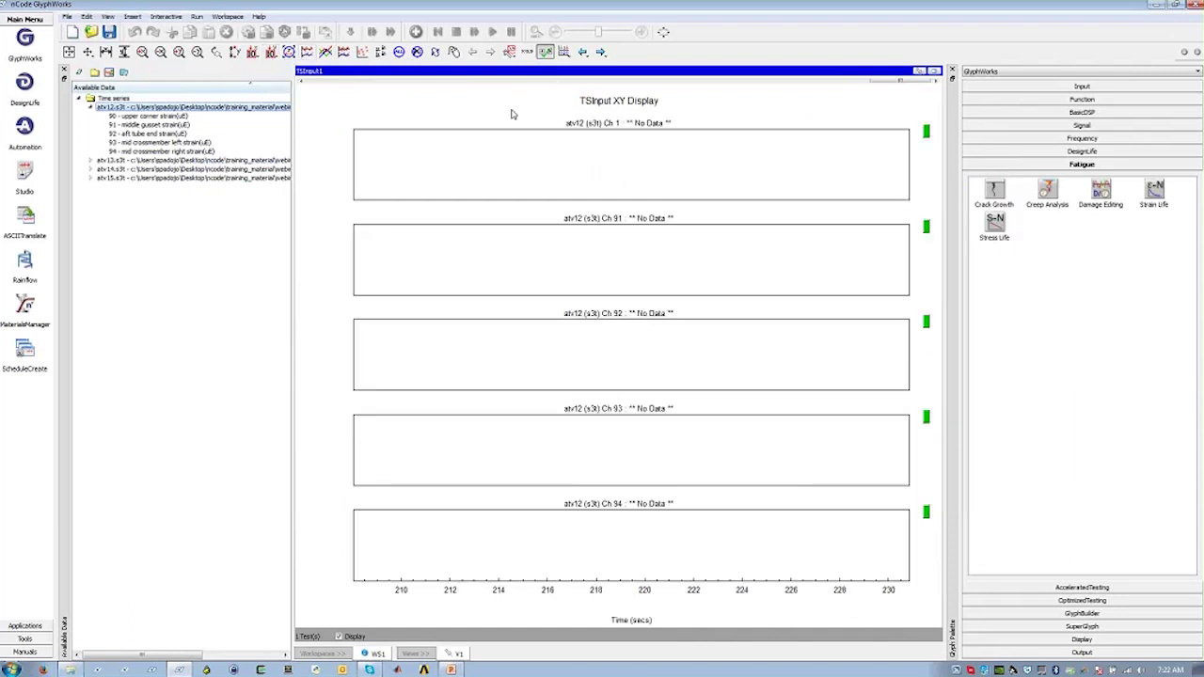
{"action": "left_click", "coordinate": [919, 70]}
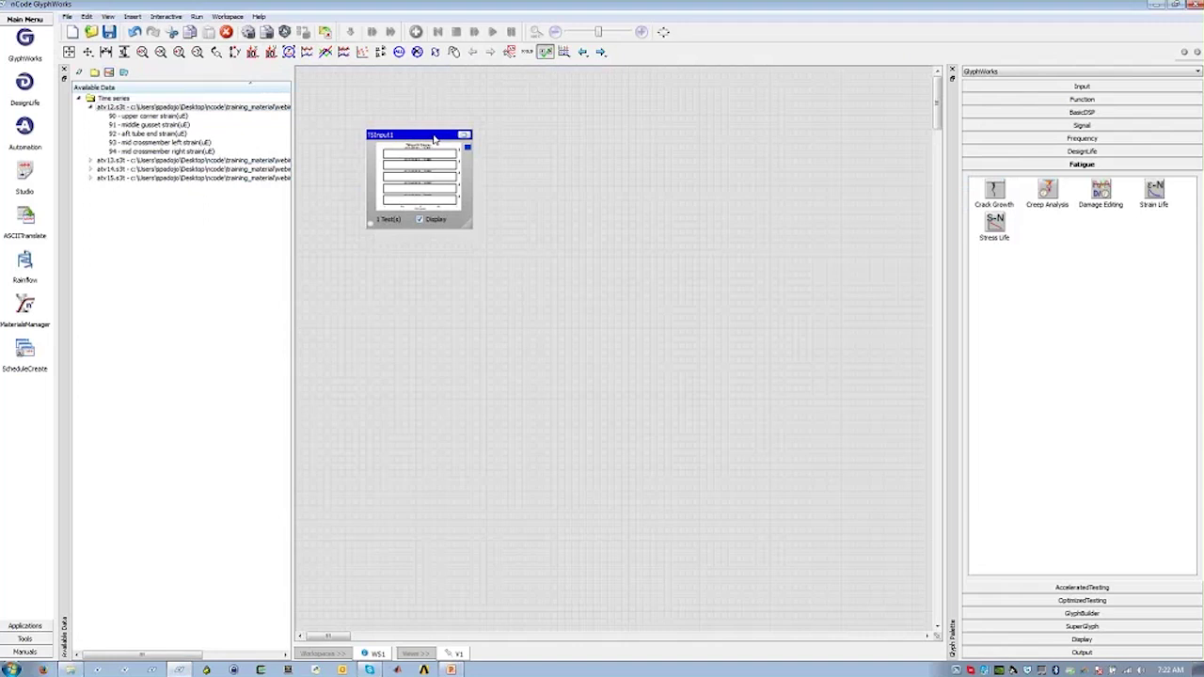
Delete the time series input glyph and place atv12.s3t afresh in the upper corner of the workspace beside the data tree.
{"action": "key", "text": "Delete"}
{"action": "left_click", "coordinate": [123, 108]}
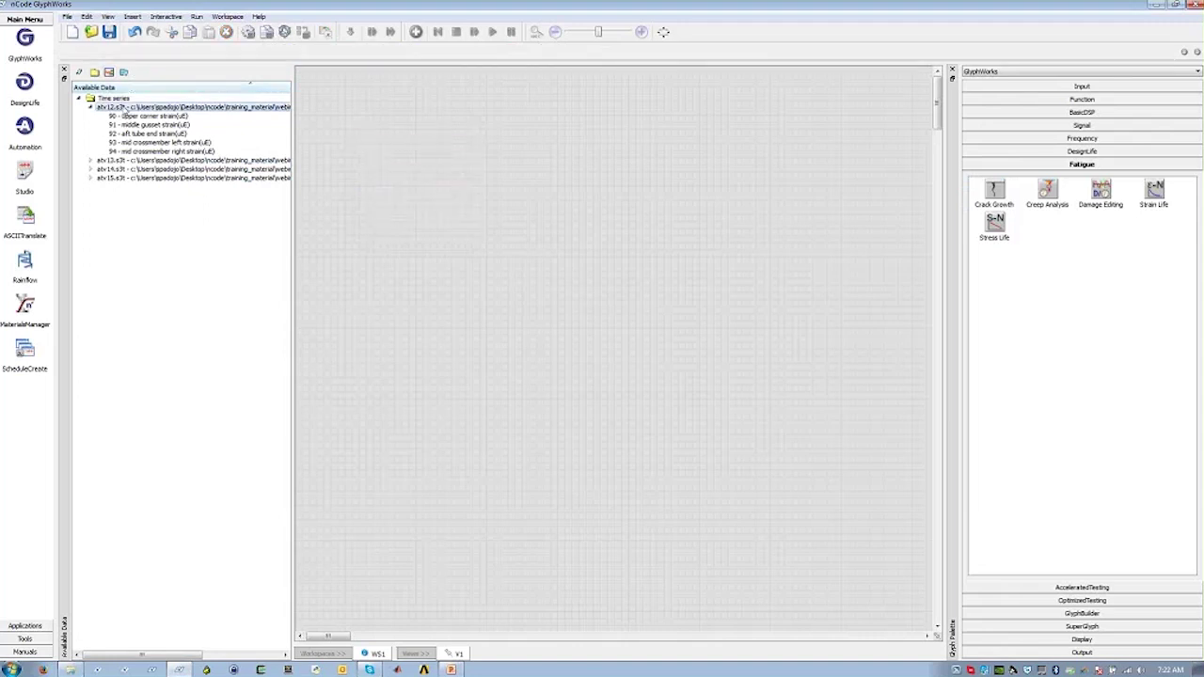
{"action": "left_click_drag", "start_coordinate": [123, 113], "coordinate": [307, 80]}
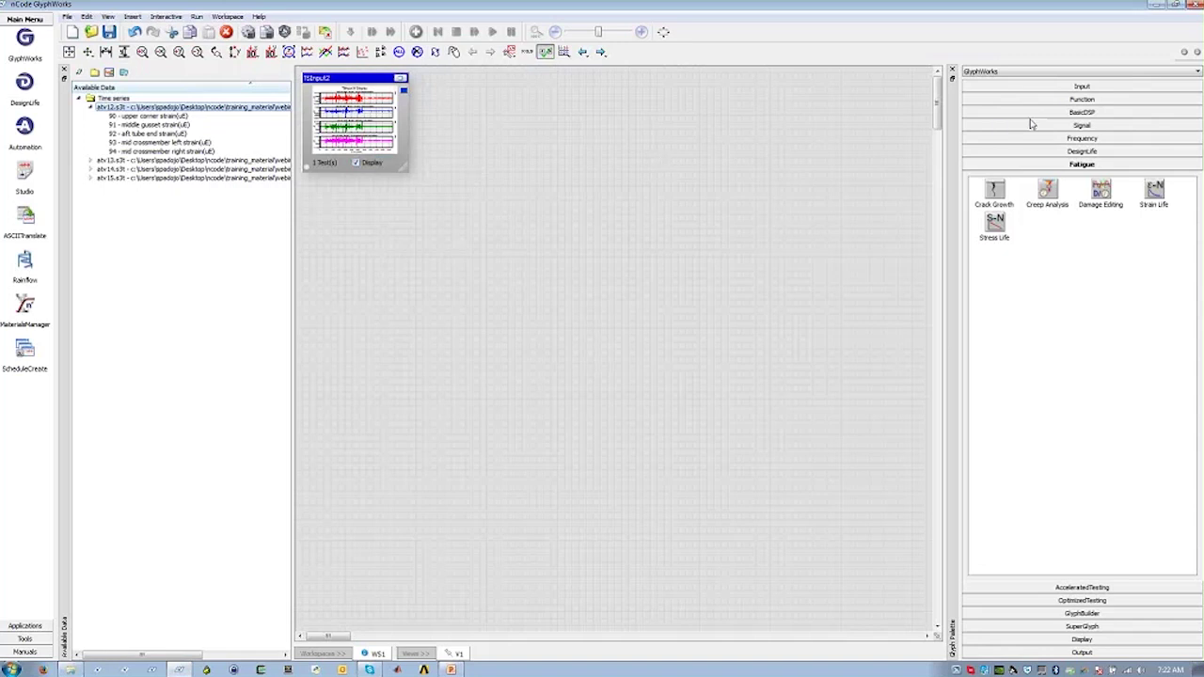
View the new input's strain plots at full size and add a BasicDSP Frequency Spectrum glyph beside the input.
{"action": "left_click", "coordinate": [1035, 112]}
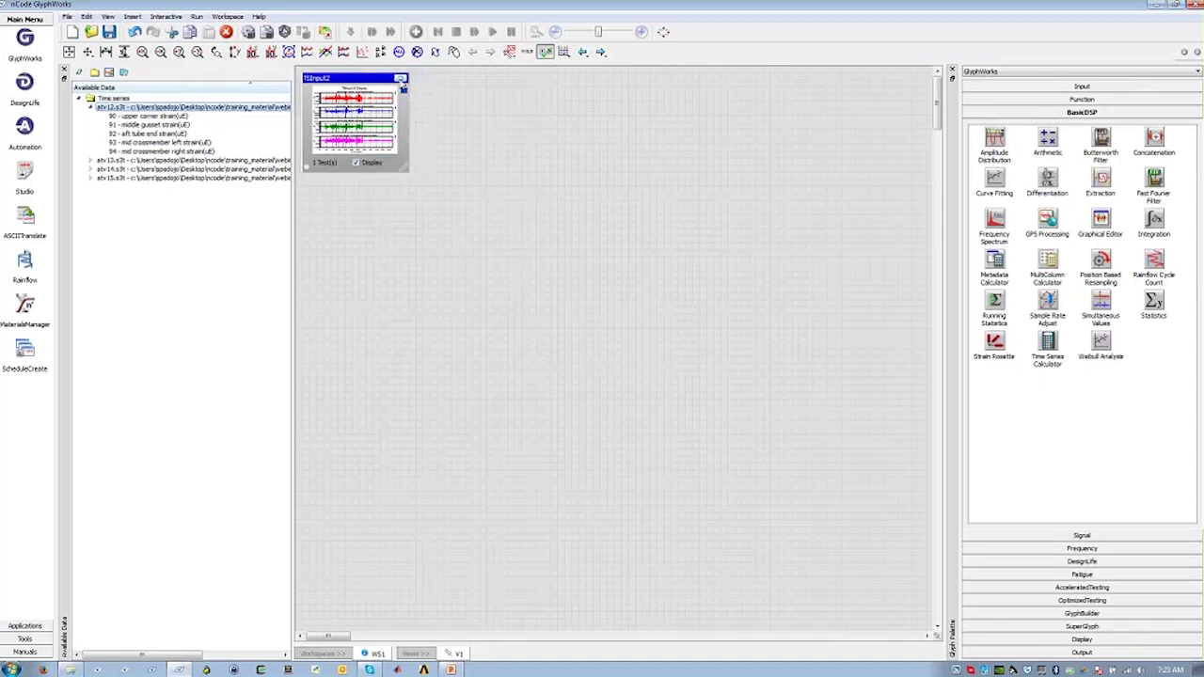
{"action": "left_click", "coordinate": [401, 77]}
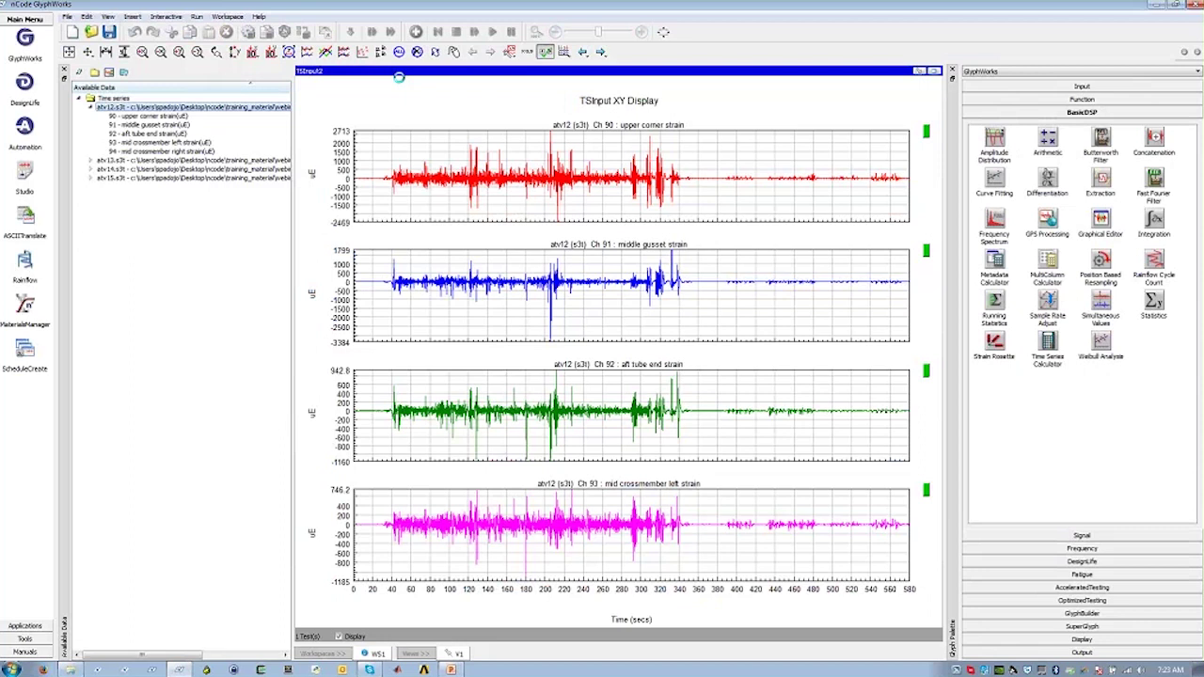
{"action": "left_click", "coordinate": [935, 71]}
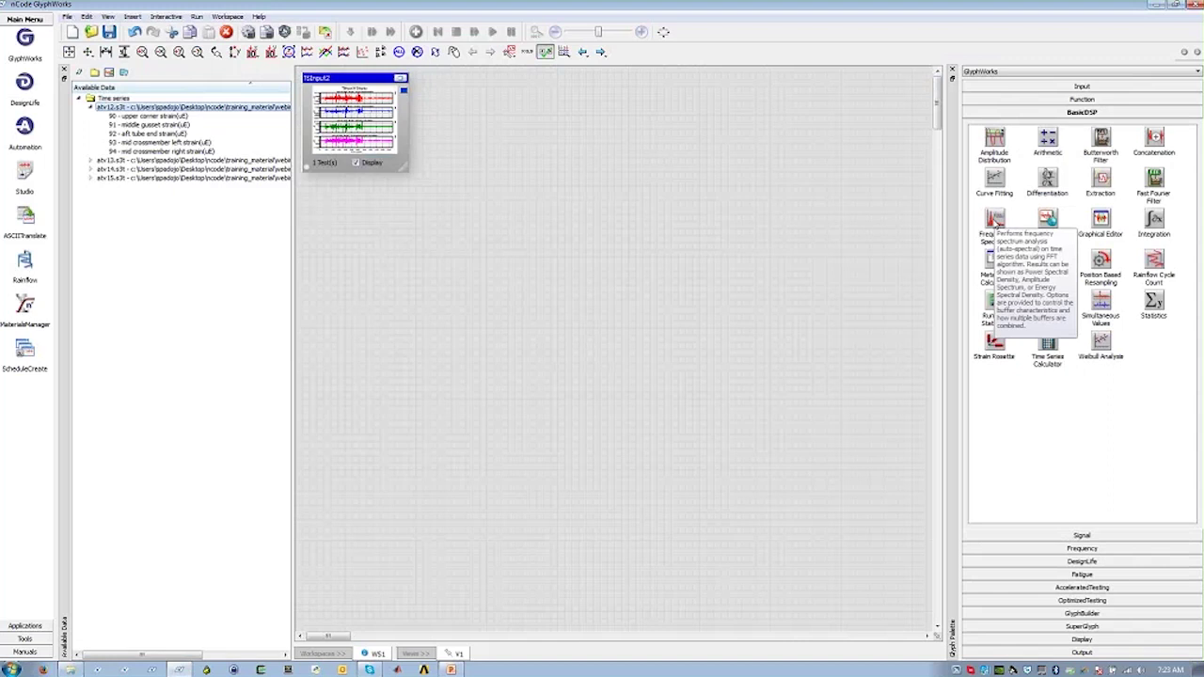
{"action": "left_click", "coordinate": [996, 224]}
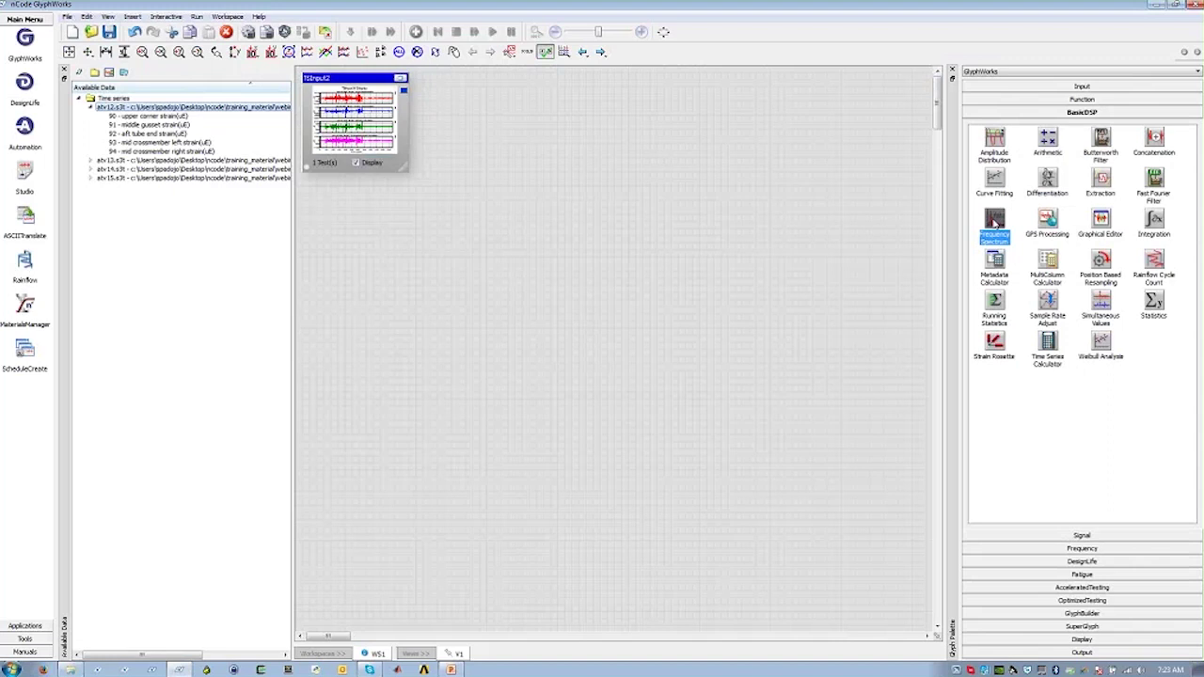
{"action": "left_click_drag", "start_coordinate": [995, 224], "coordinate": [494, 127]}
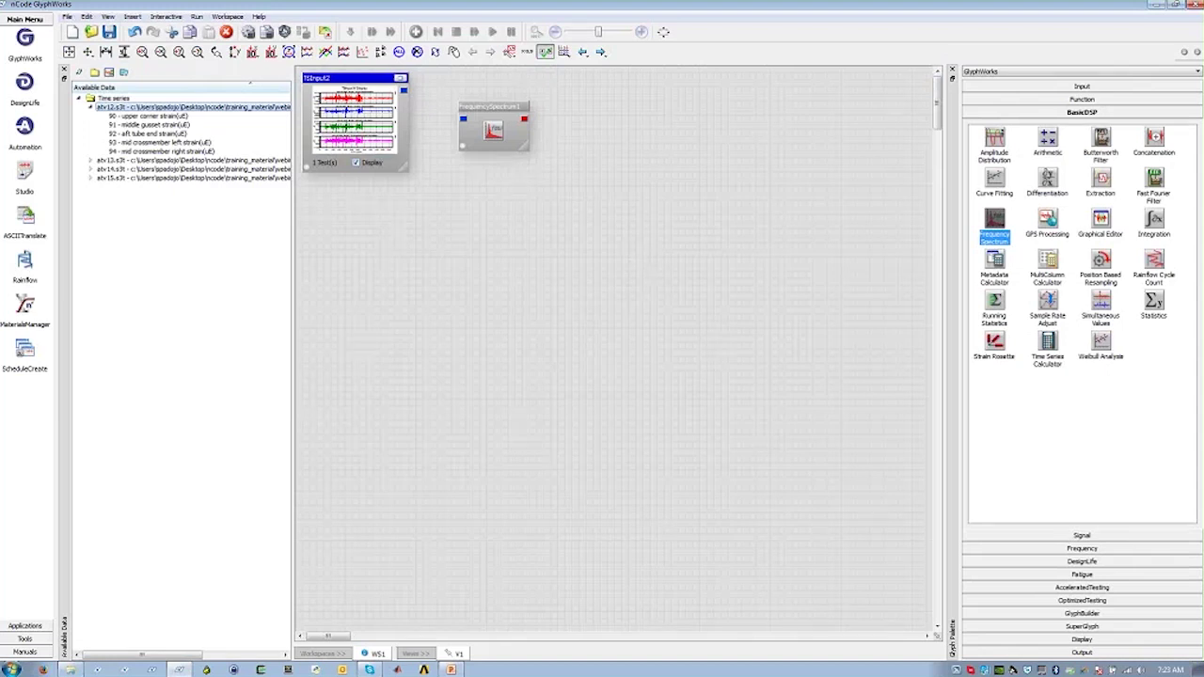
Add an XY Display glyph to the workspace beyond the Frequency Spectrum glyph.
{"action": "left_click", "coordinate": [1082, 640]}
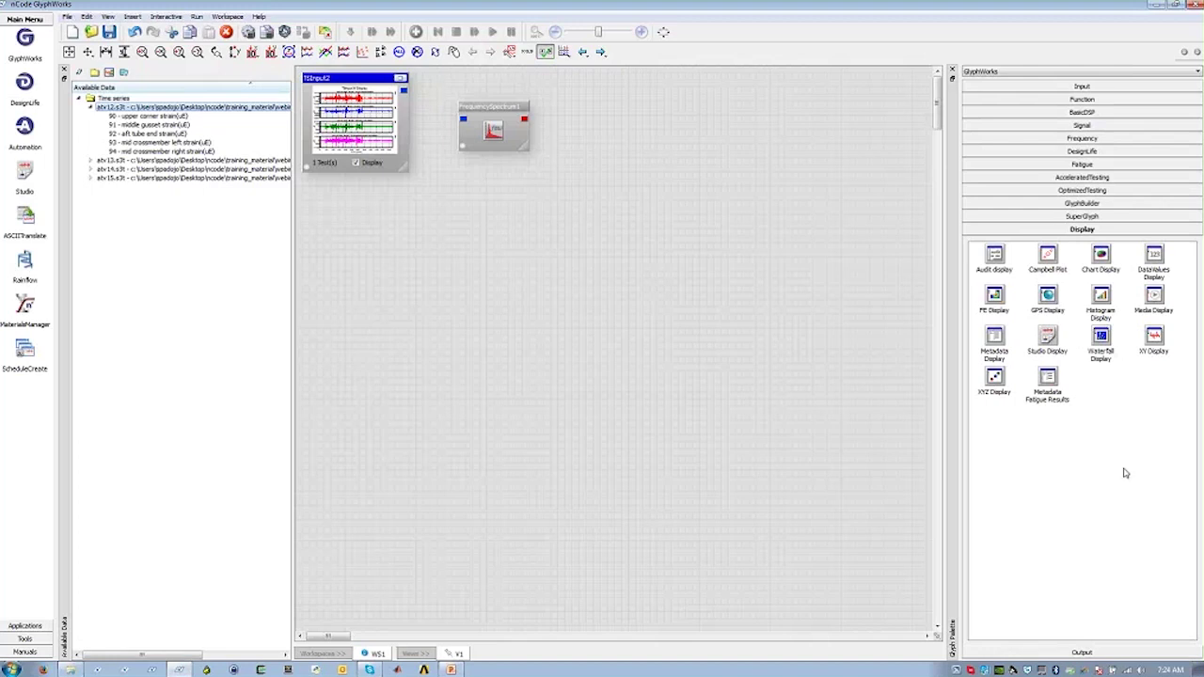
{"action": "left_click", "coordinate": [1155, 339]}
{"action": "left_click_drag", "start_coordinate": [1156, 342], "coordinate": [609, 148]}
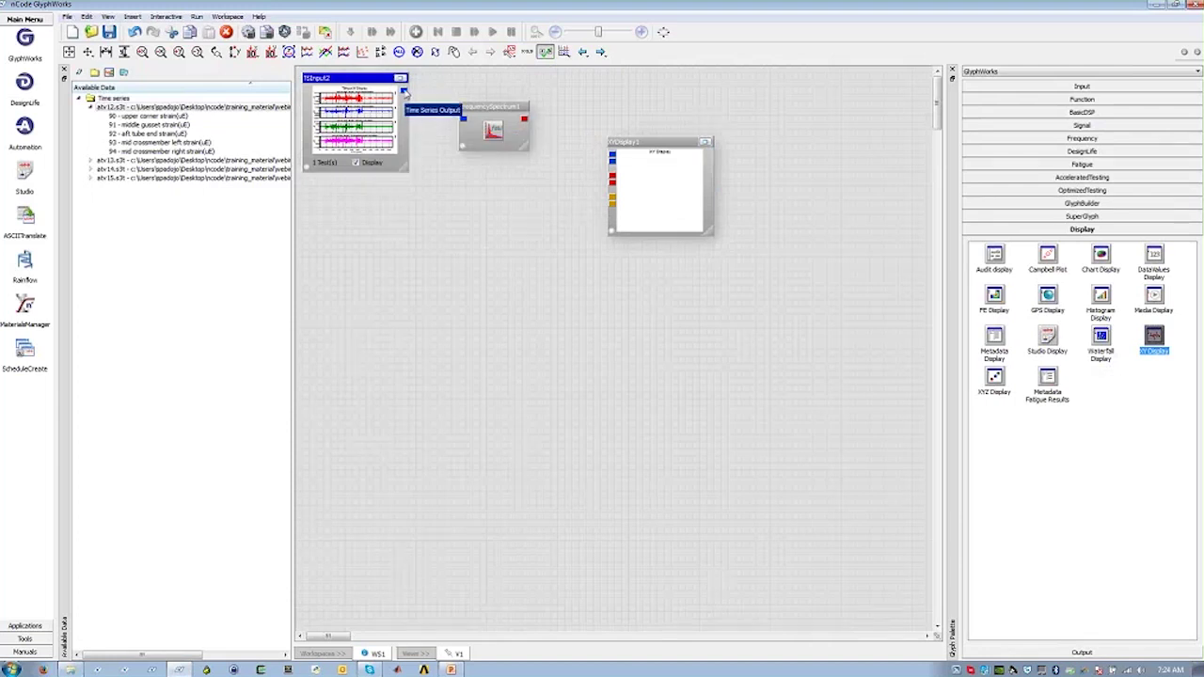
Connect the time series output through the Frequency Spectrum glyph to the XY Display's first red input and run the process.
{"action": "left_click_drag", "start_coordinate": [404, 91], "coordinate": [472, 246]}
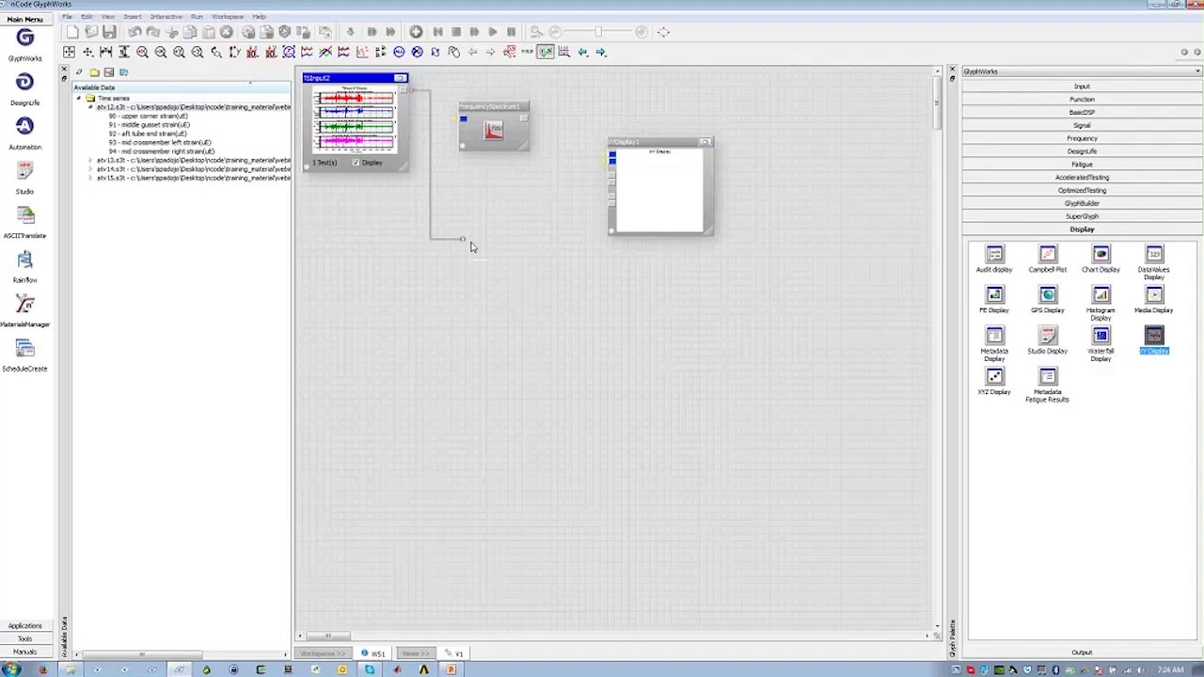
{"action": "left_click_drag", "start_coordinate": [472, 247], "coordinate": [463, 121]}
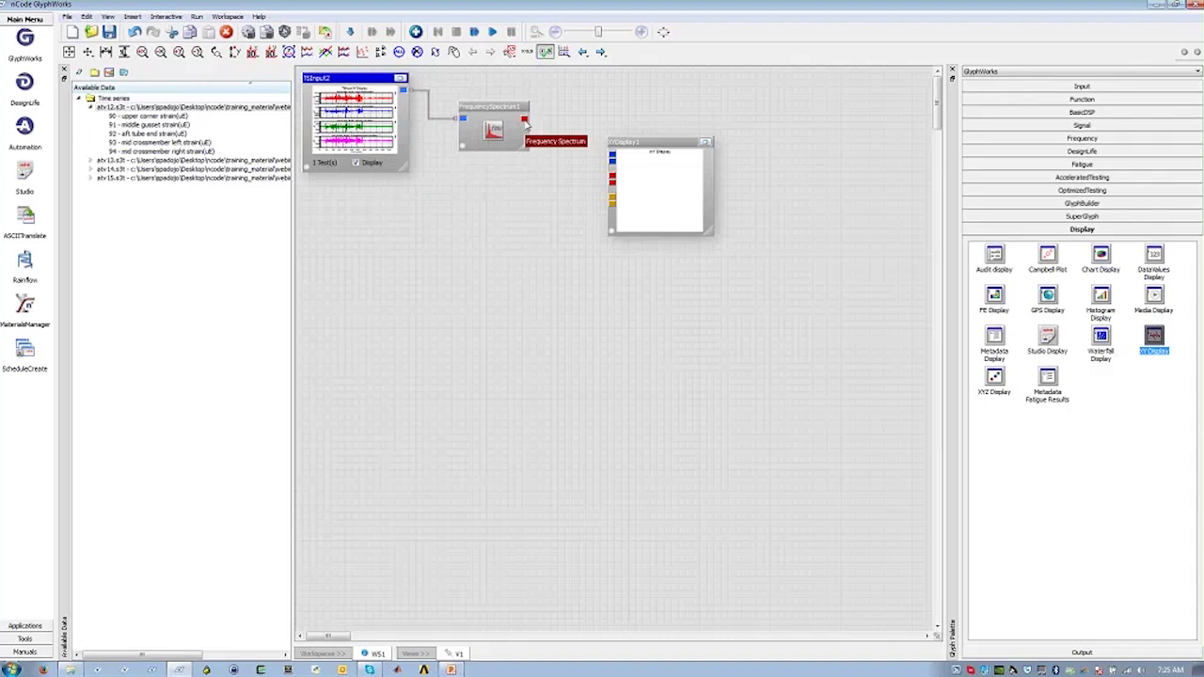
{"action": "left_click_drag", "start_coordinate": [527, 123], "coordinate": [541, 125]}
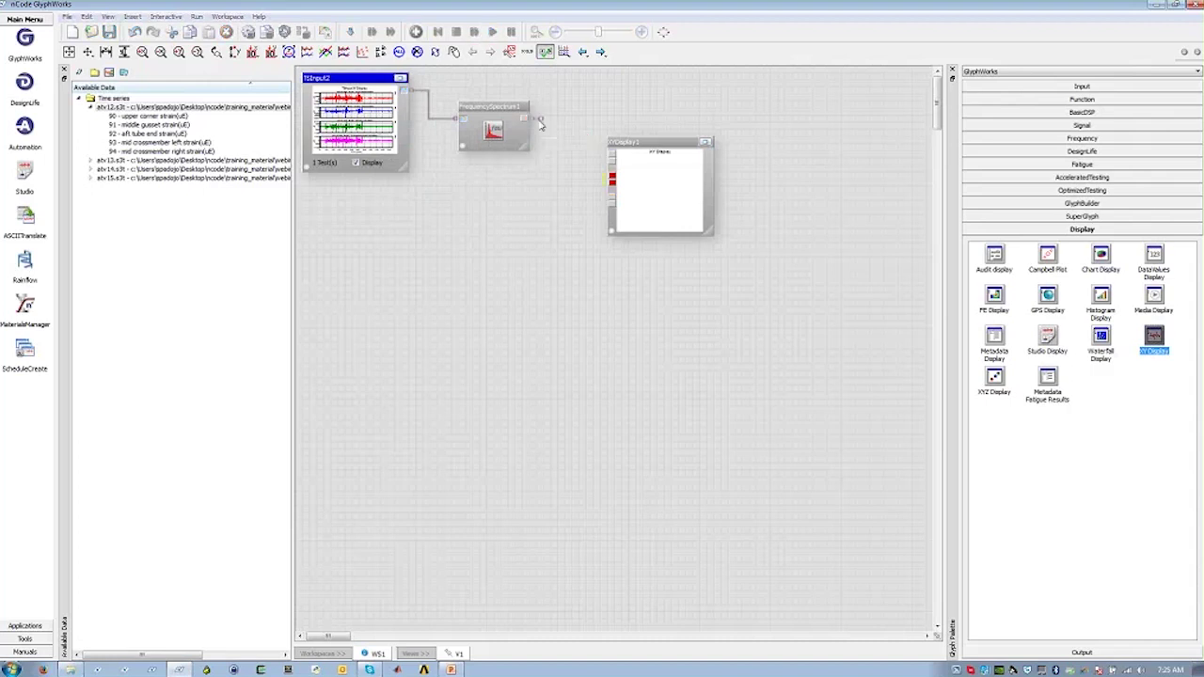
{"action": "left_click_drag", "start_coordinate": [541, 122], "coordinate": [609, 177]}
{"action": "left_click", "coordinate": [635, 194]}
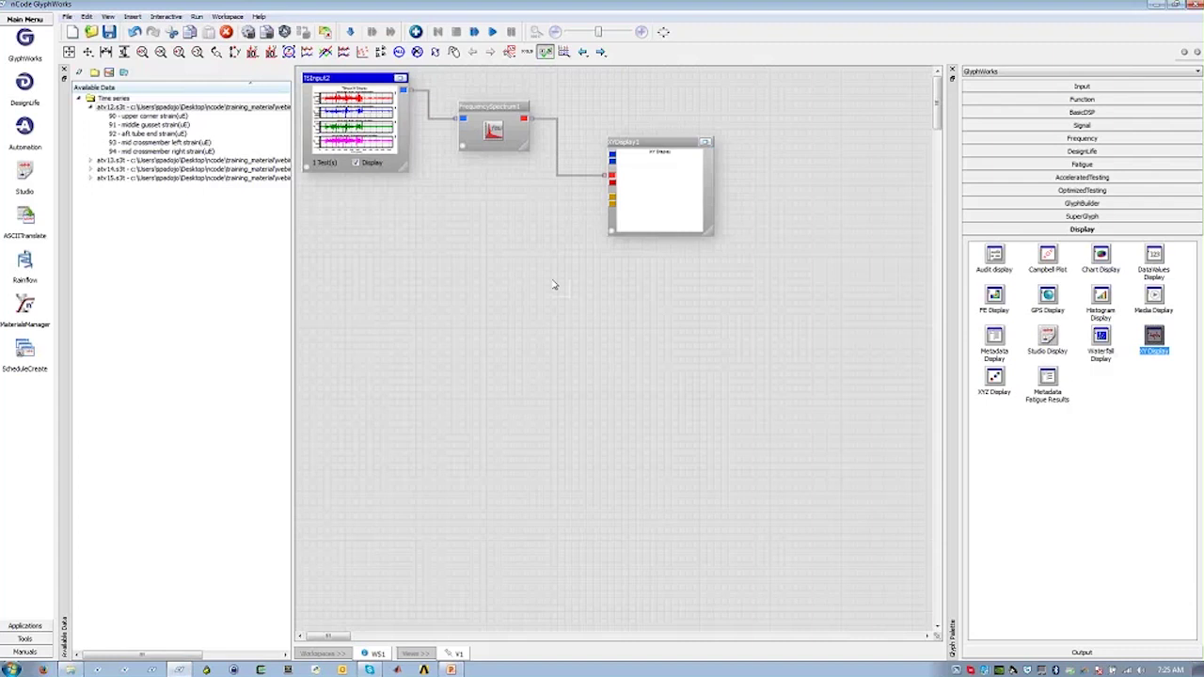
{"action": "left_click", "coordinate": [493, 32]}
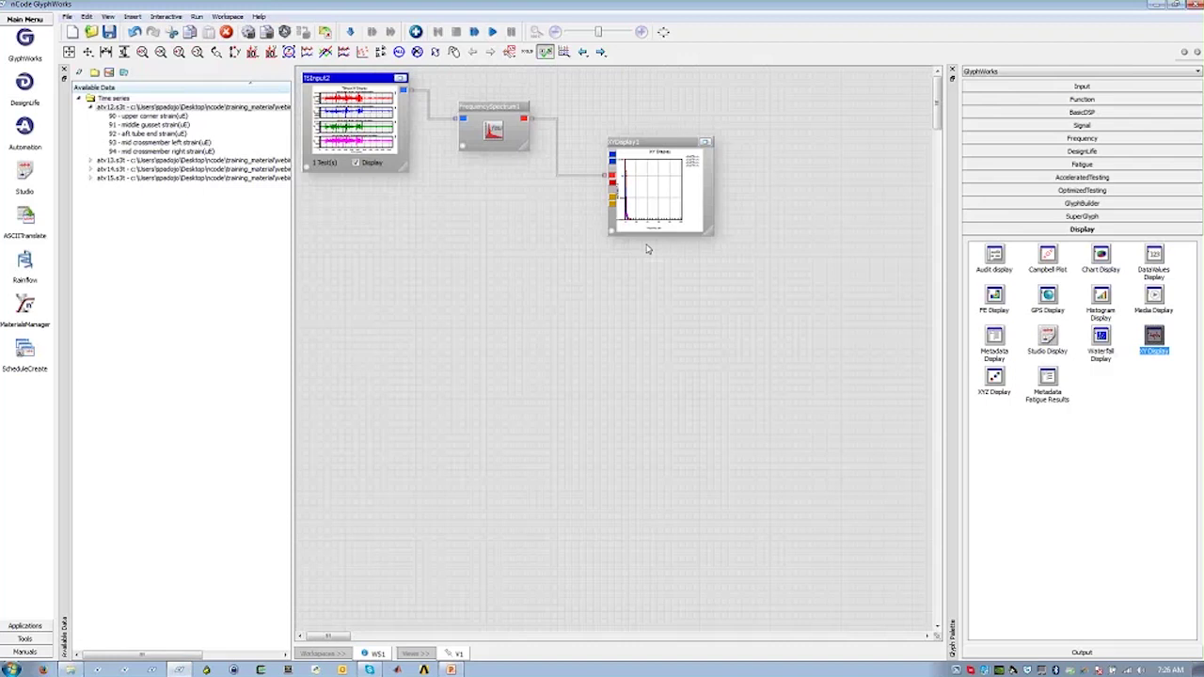
View the XY Display at full size and switch its y-axis to a logarithmic scale.
{"action": "left_click", "coordinate": [706, 144]}
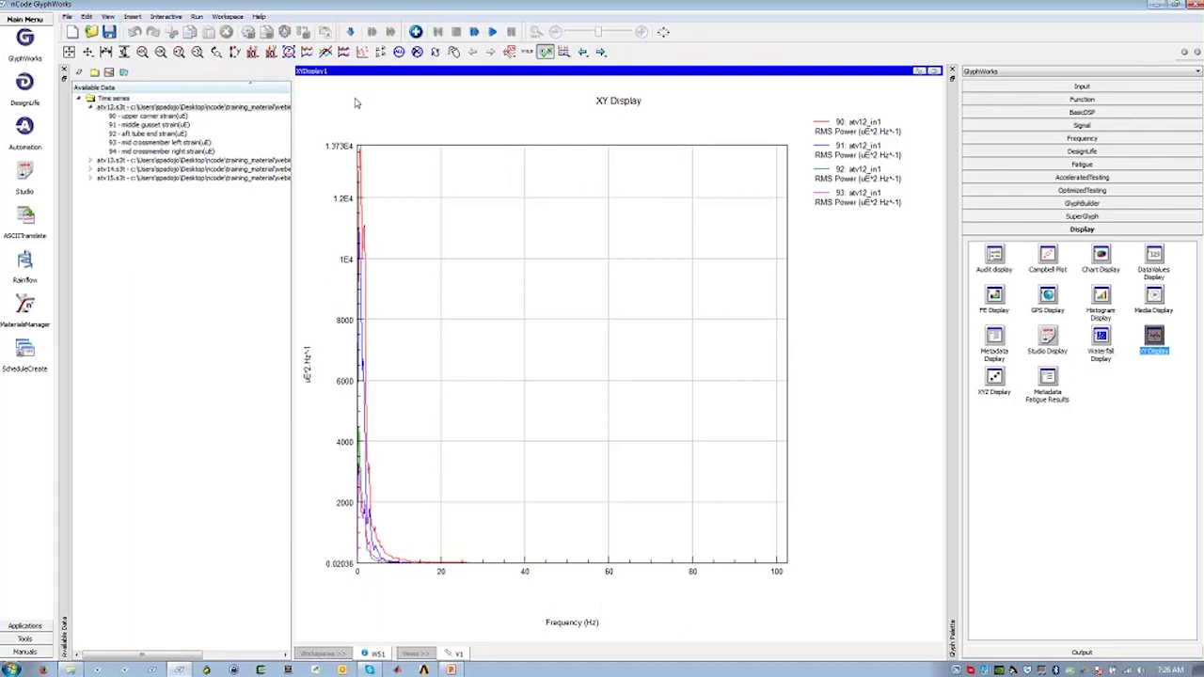
{"action": "left_click", "coordinate": [278, 56]}
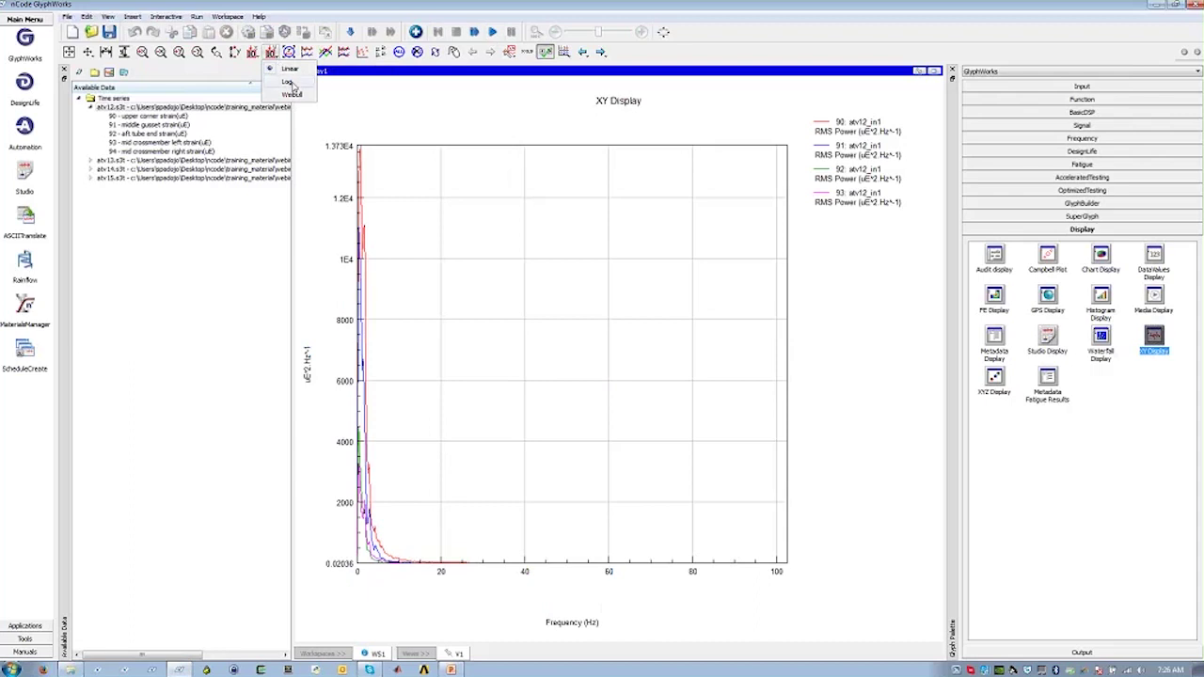
{"action": "left_click", "coordinate": [287, 82]}
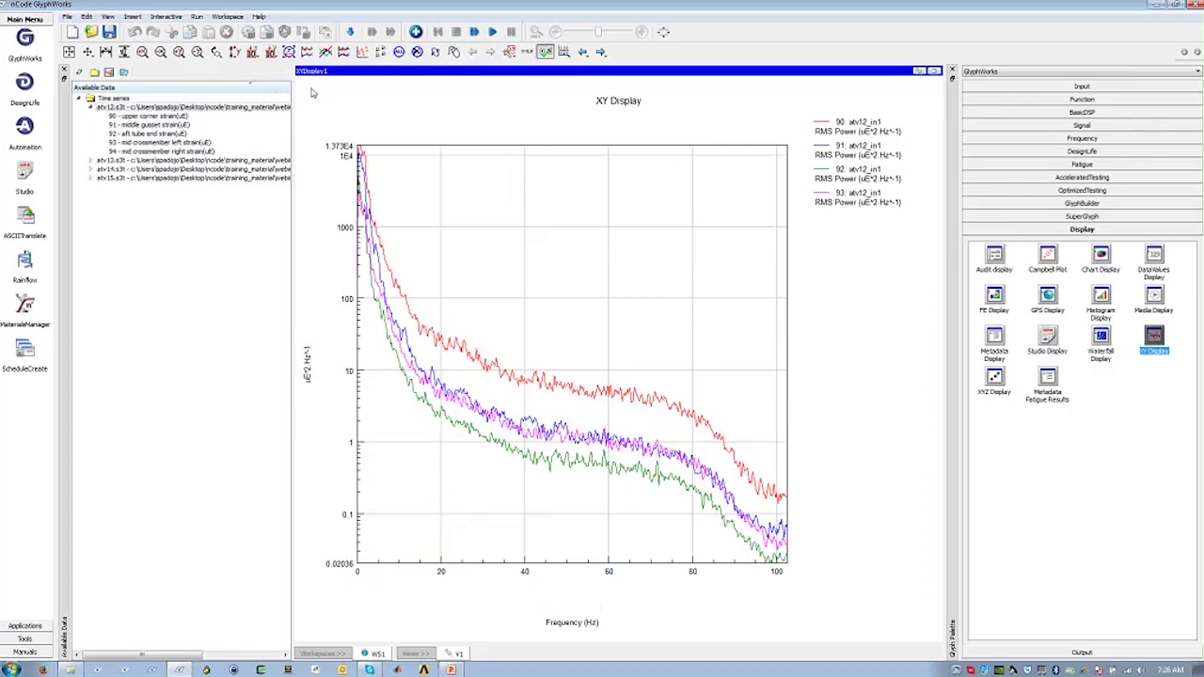
Show five channels in the XY Display with each spectrum in its own plot, and return to the workspace.
{"action": "left_click", "coordinate": [565, 52]}
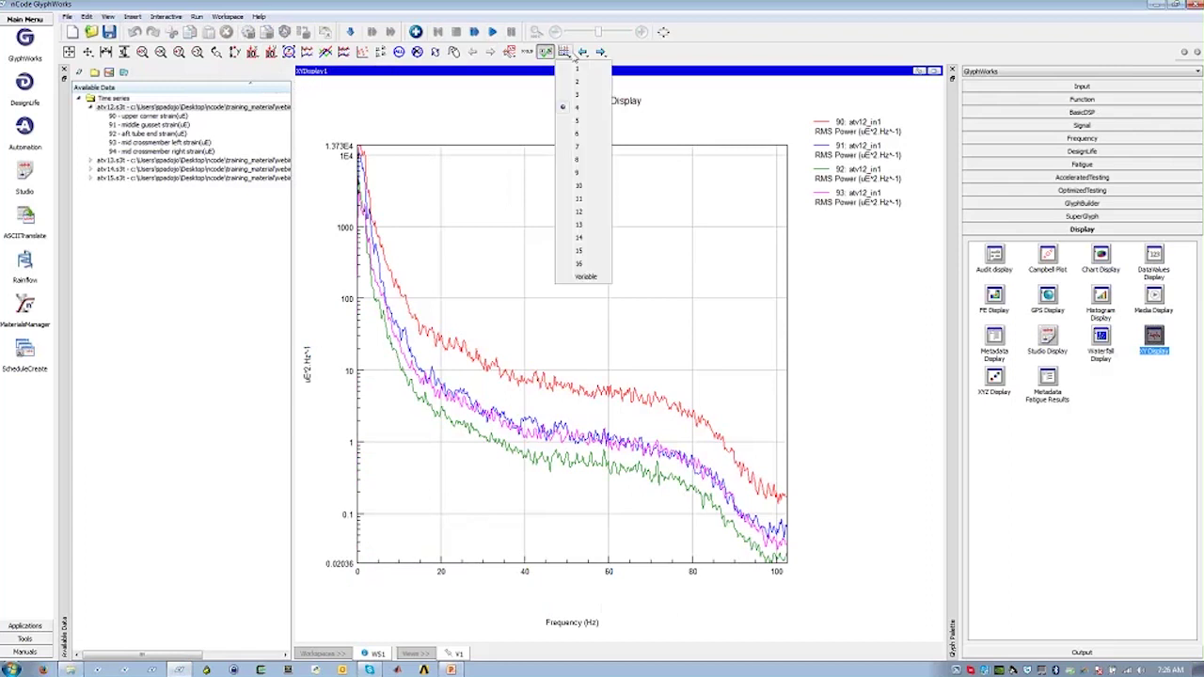
{"action": "left_click", "coordinate": [578, 122]}
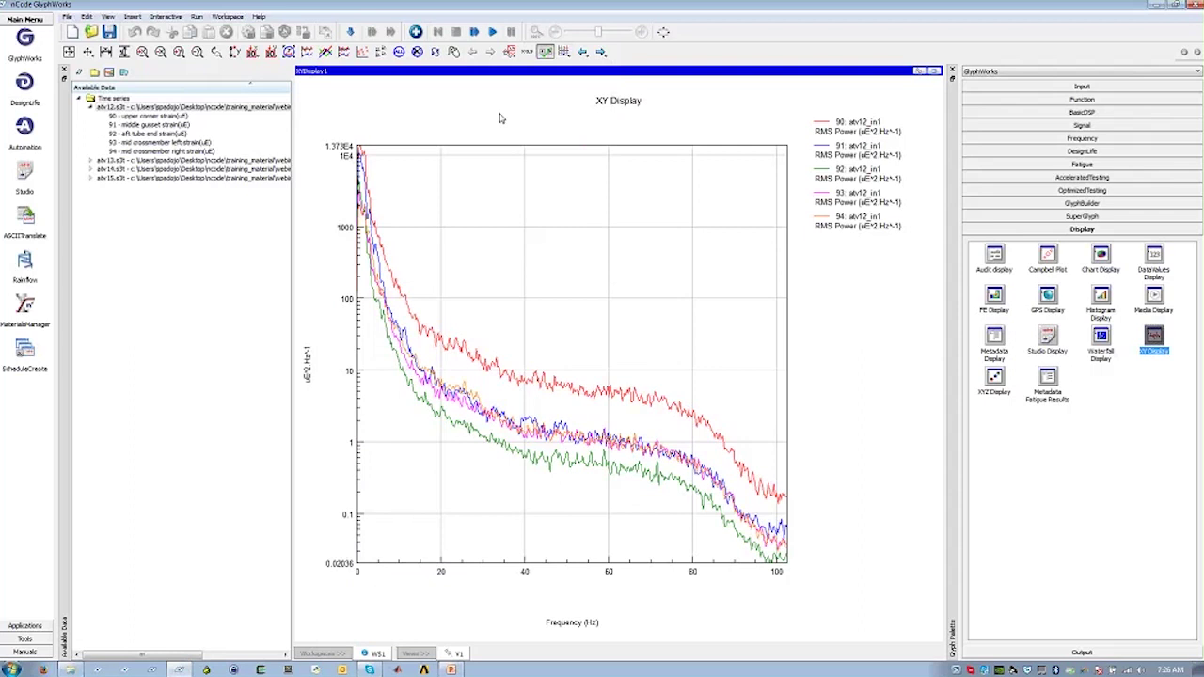
{"action": "left_click", "coordinate": [307, 53]}
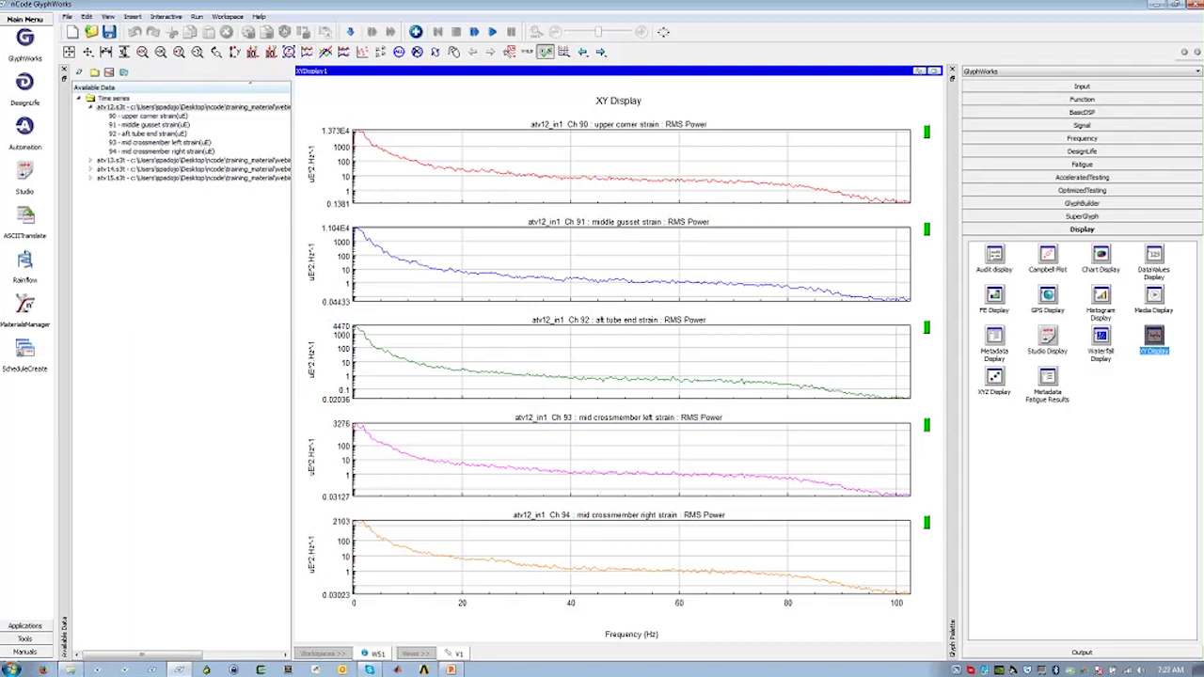
{"action": "left_click", "coordinate": [934, 71]}
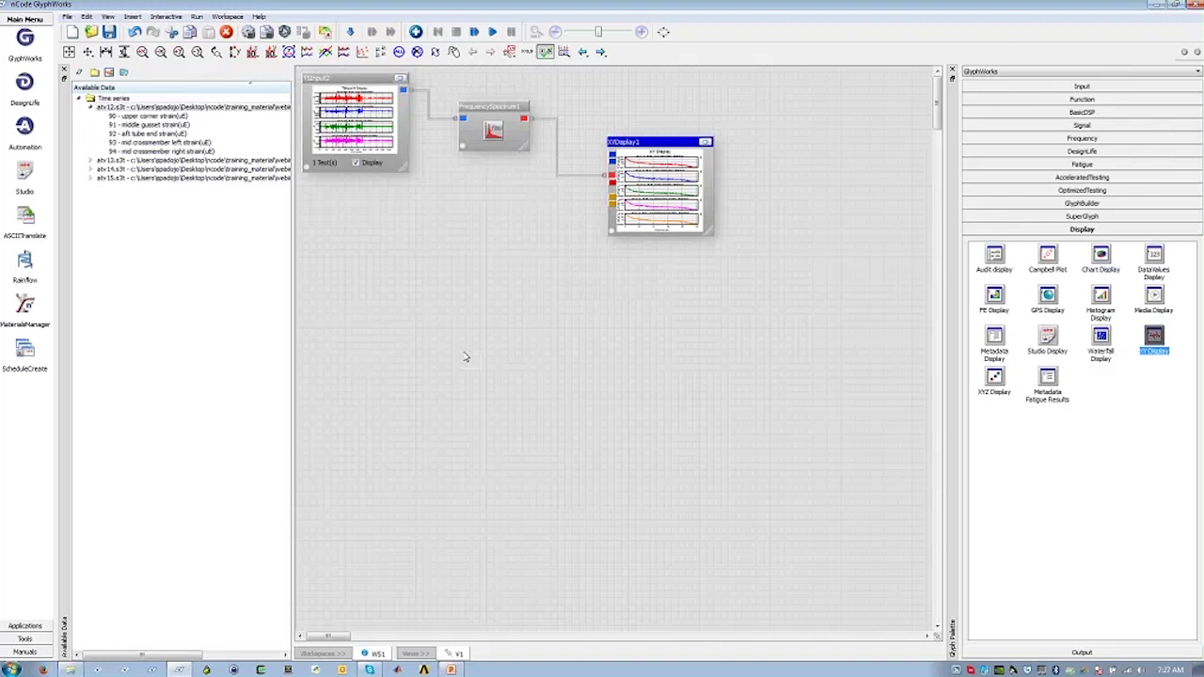
{"action": "left_click", "coordinate": [464, 356]}
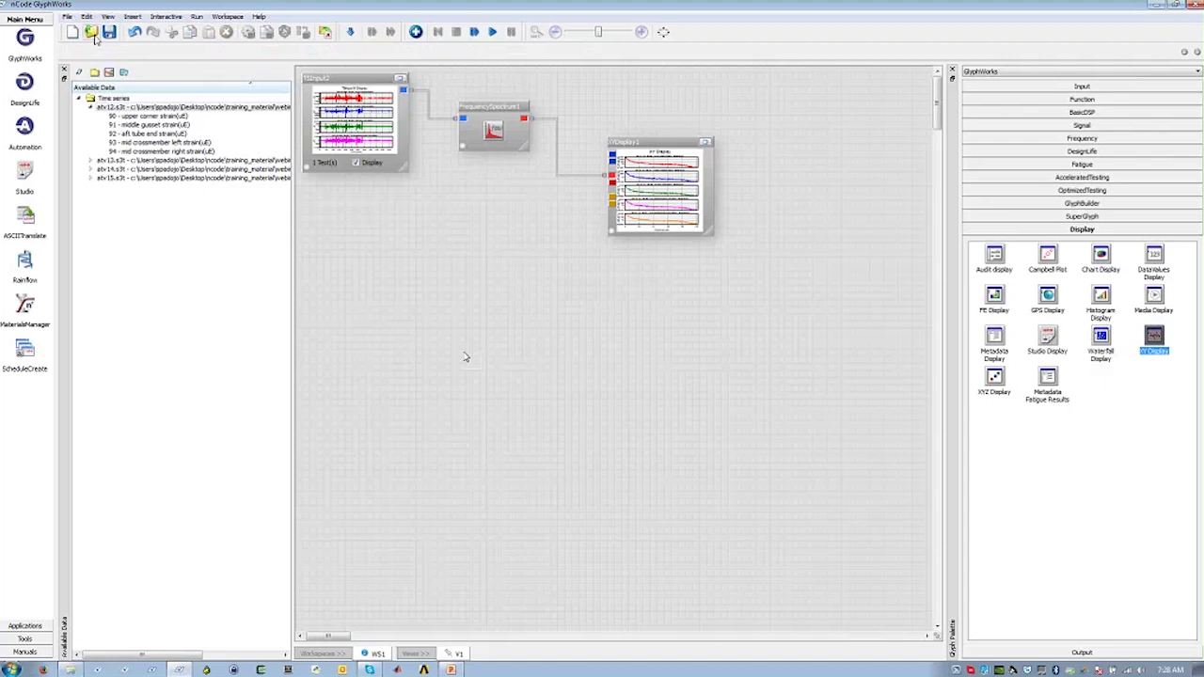
Open simple_EN_calculation.flo from the gw_fatigue_webinar folder, discarding the changes to the untitled process.
{"action": "key", "text": "ctrl+o"}
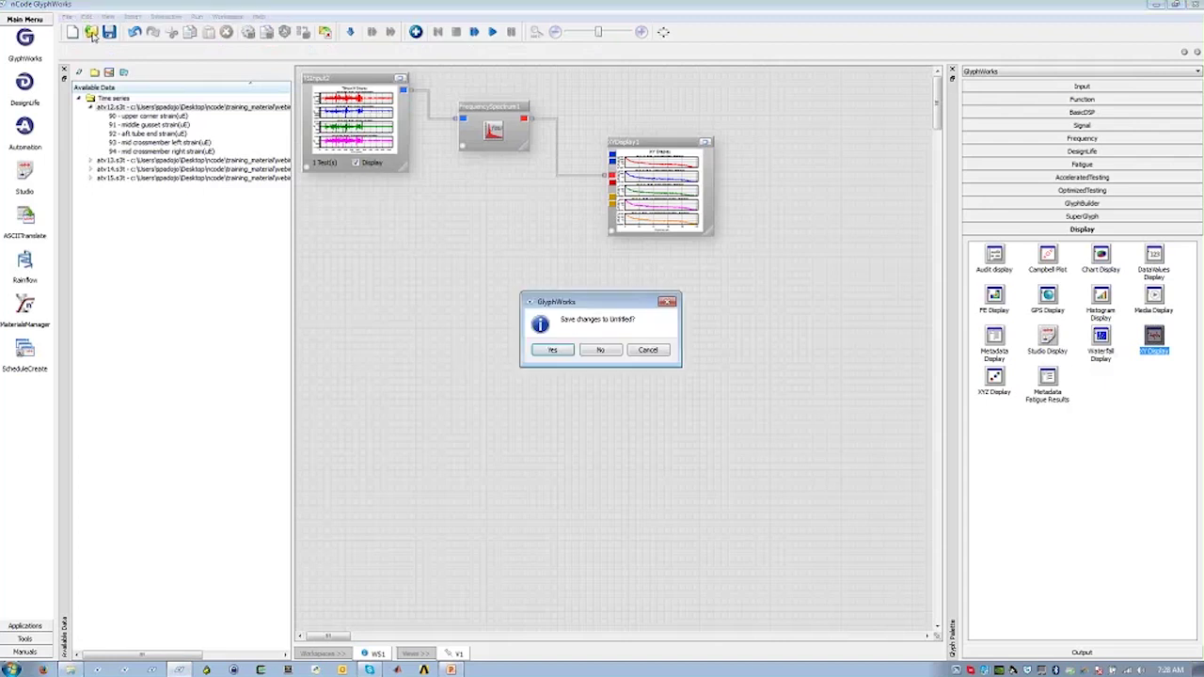
{"action": "left_click", "coordinate": [602, 350]}
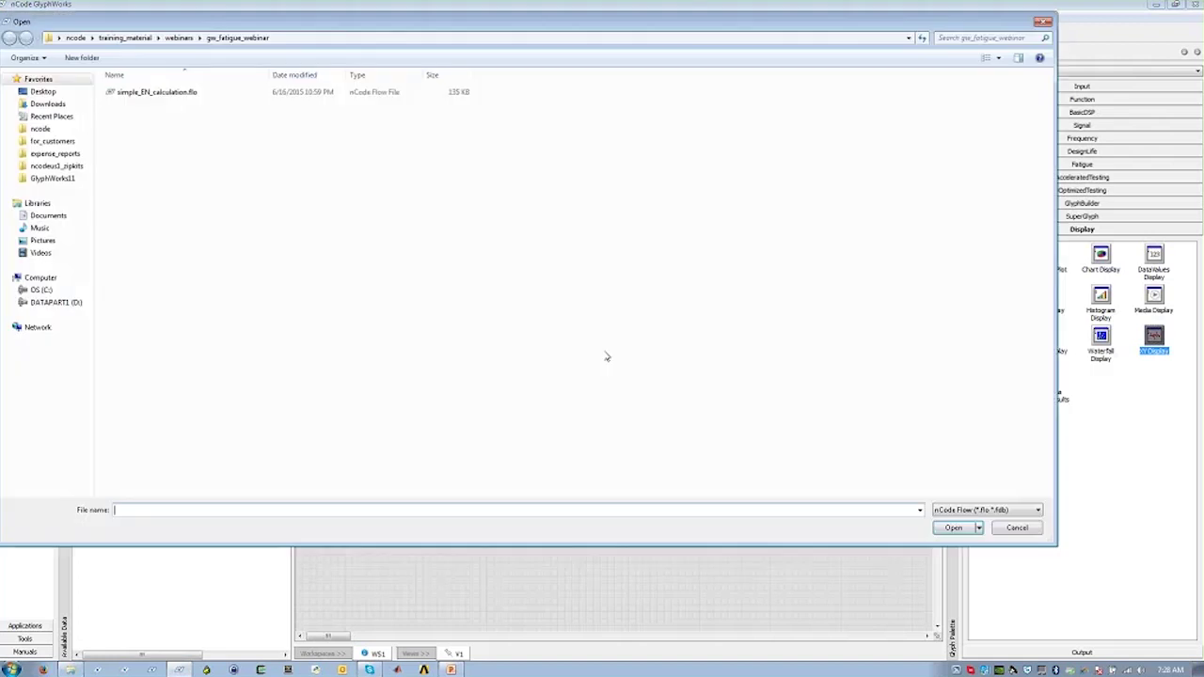
{"action": "left_click", "coordinate": [138, 94]}
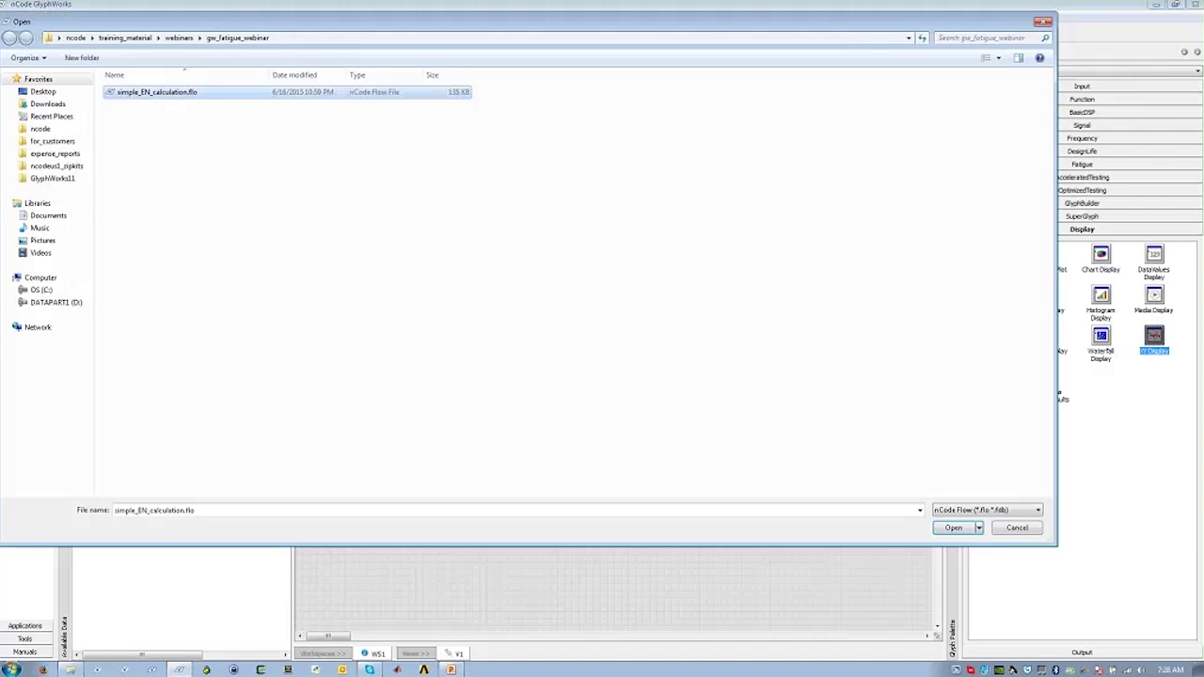
{"action": "left_click", "coordinate": [948, 532]}
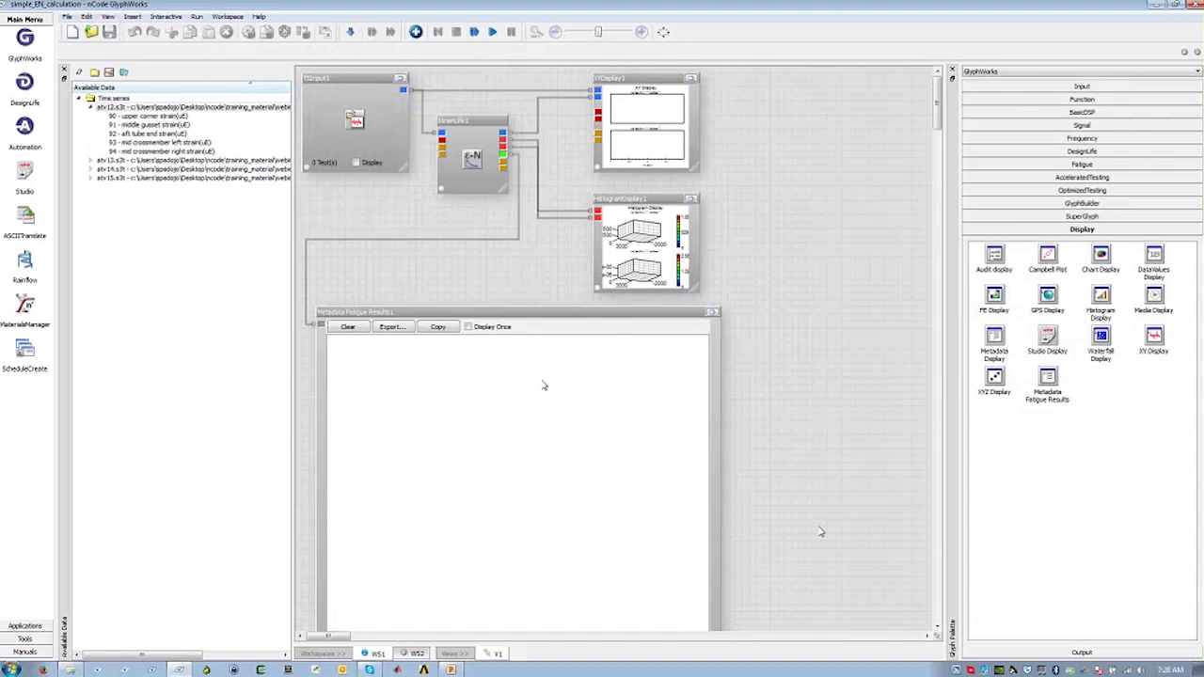
Load atv12.s3t from the data tree into the existing time series input glyph and turn on its display.
{"action": "left_click", "coordinate": [325, 169]}
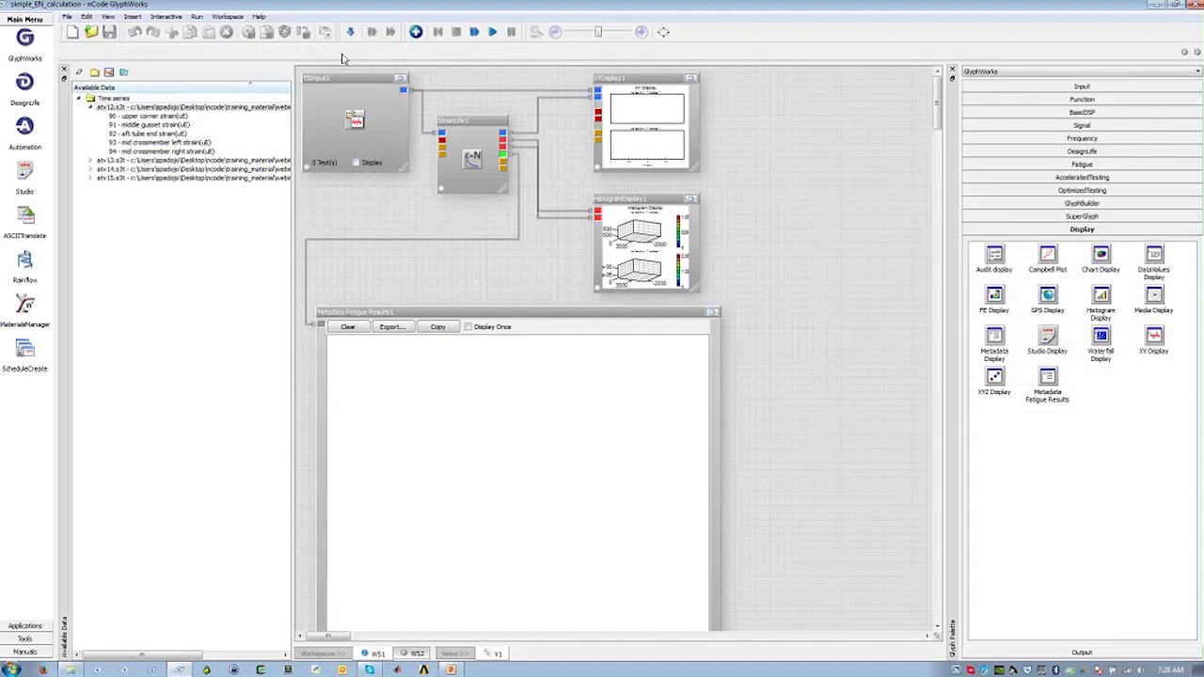
{"action": "left_click", "coordinate": [104, 108]}
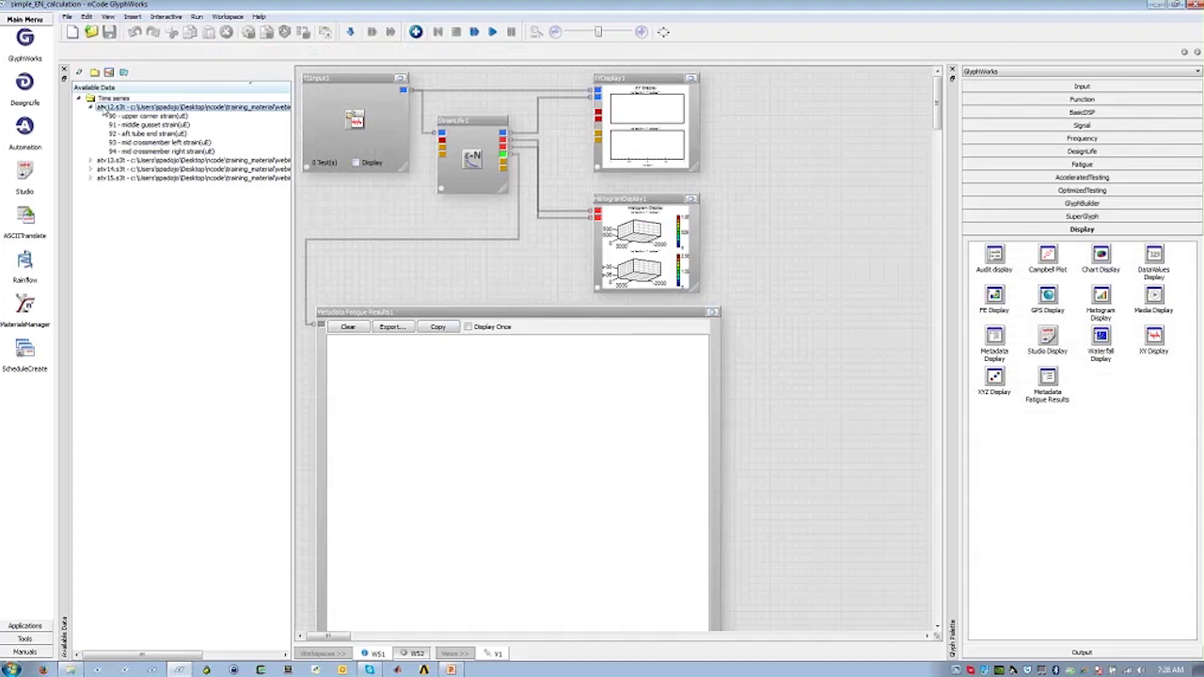
{"action": "left_click_drag", "start_coordinate": [104, 113], "coordinate": [337, 134]}
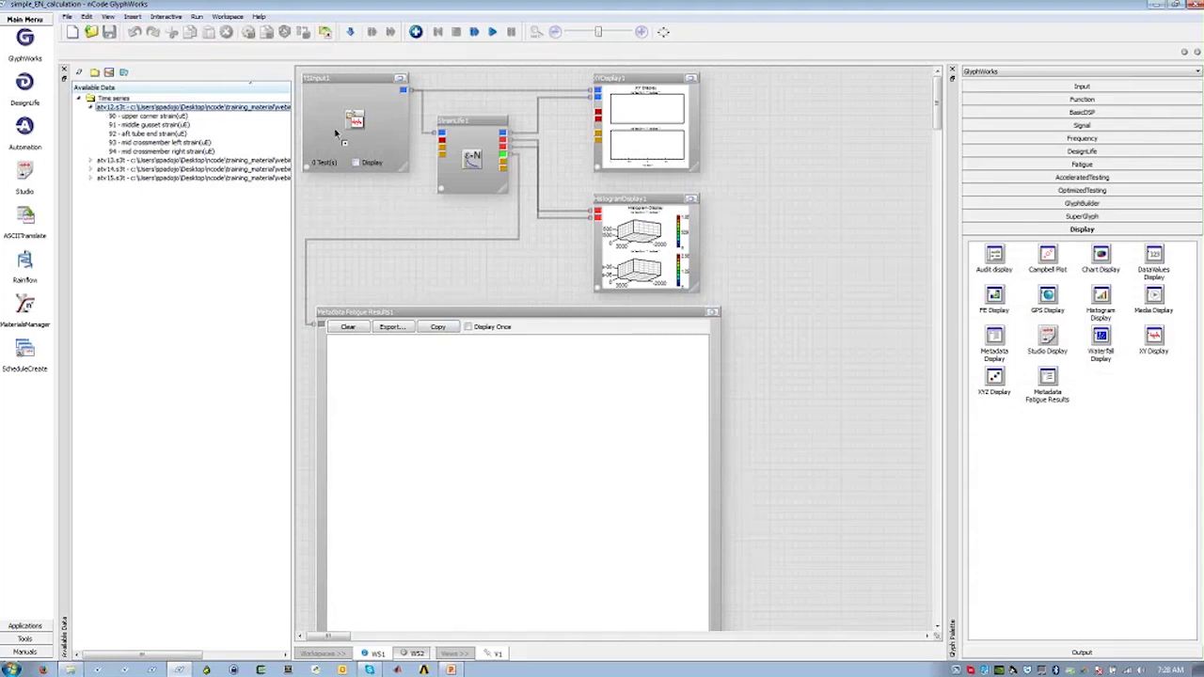
{"action": "left_click_drag", "start_coordinate": [335, 133], "coordinate": [337, 137]}
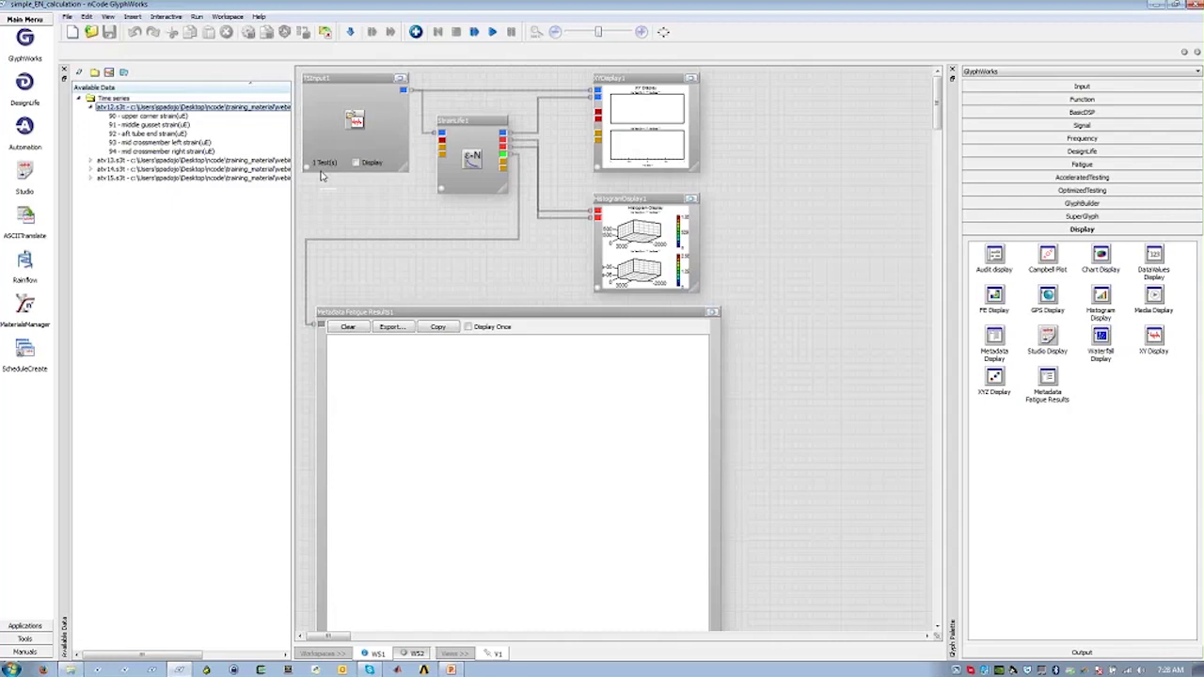
{"action": "left_click", "coordinate": [357, 163]}
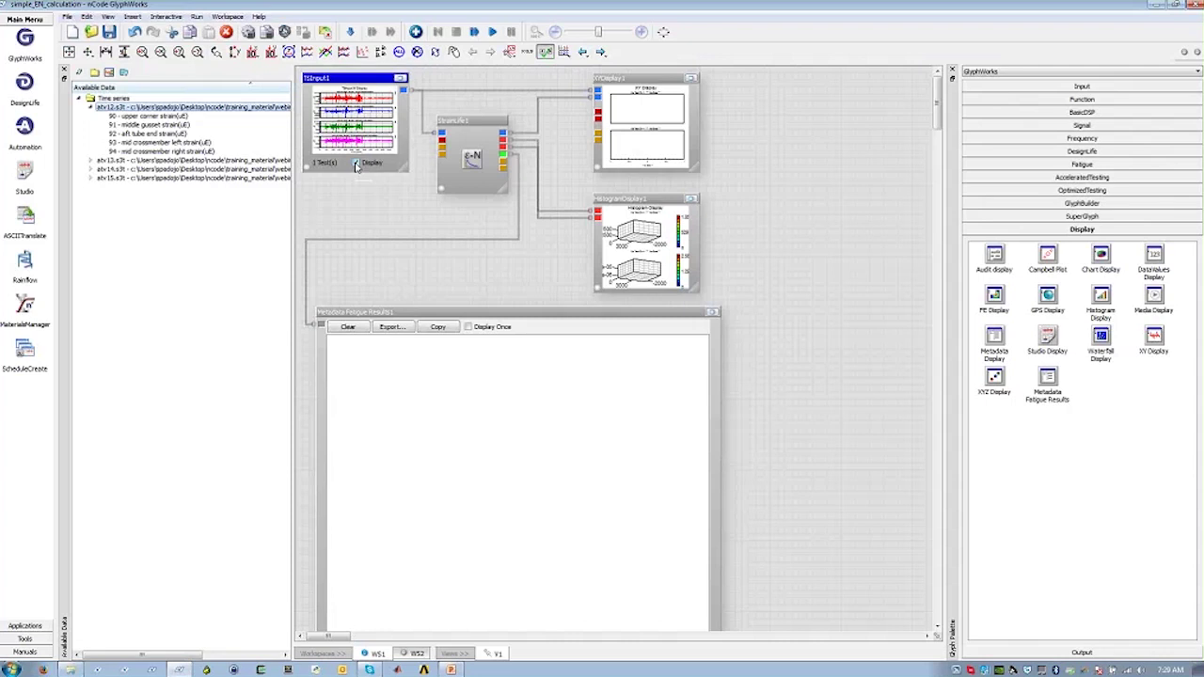
{"action": "left_click", "coordinate": [356, 163]}
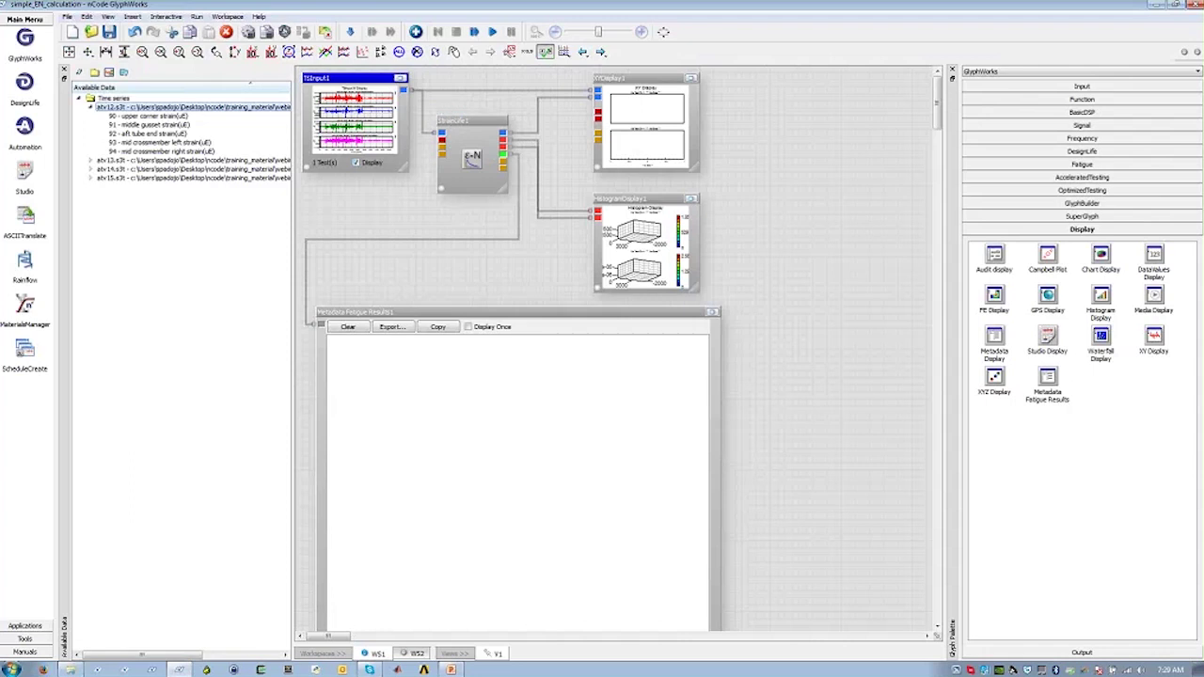
Show the Fatigue glyphs in the palette and run the strain-life process.
{"action": "left_click", "coordinate": [1082, 164]}
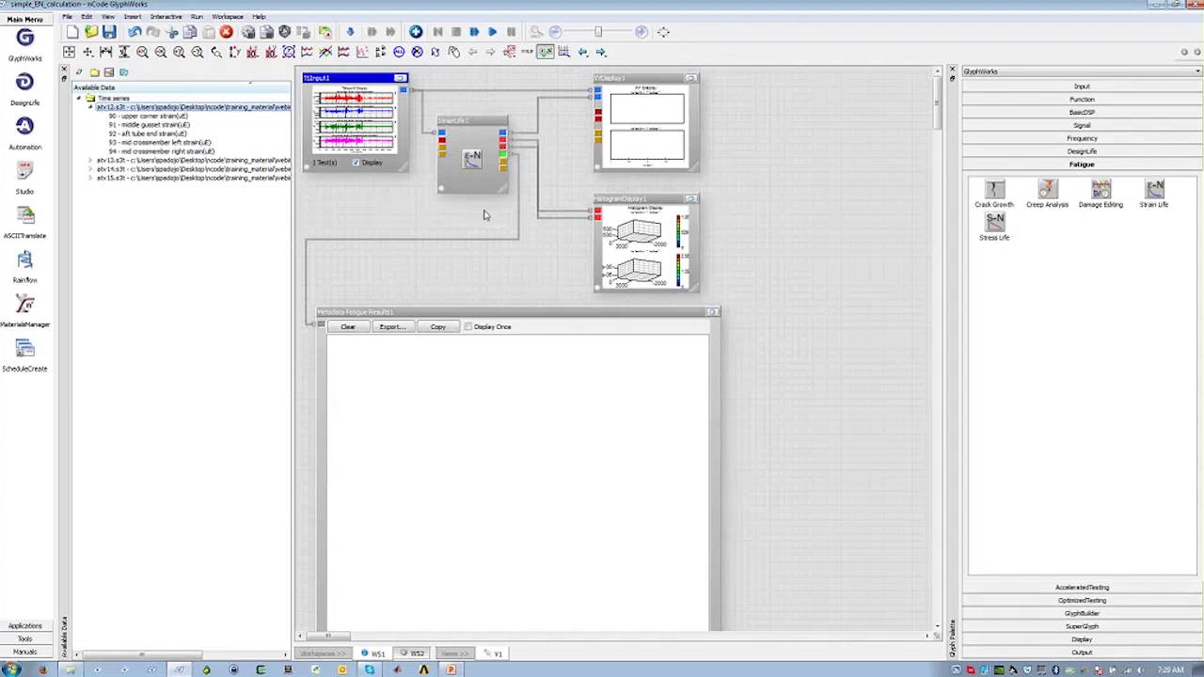
{"action": "left_click", "coordinate": [493, 33]}
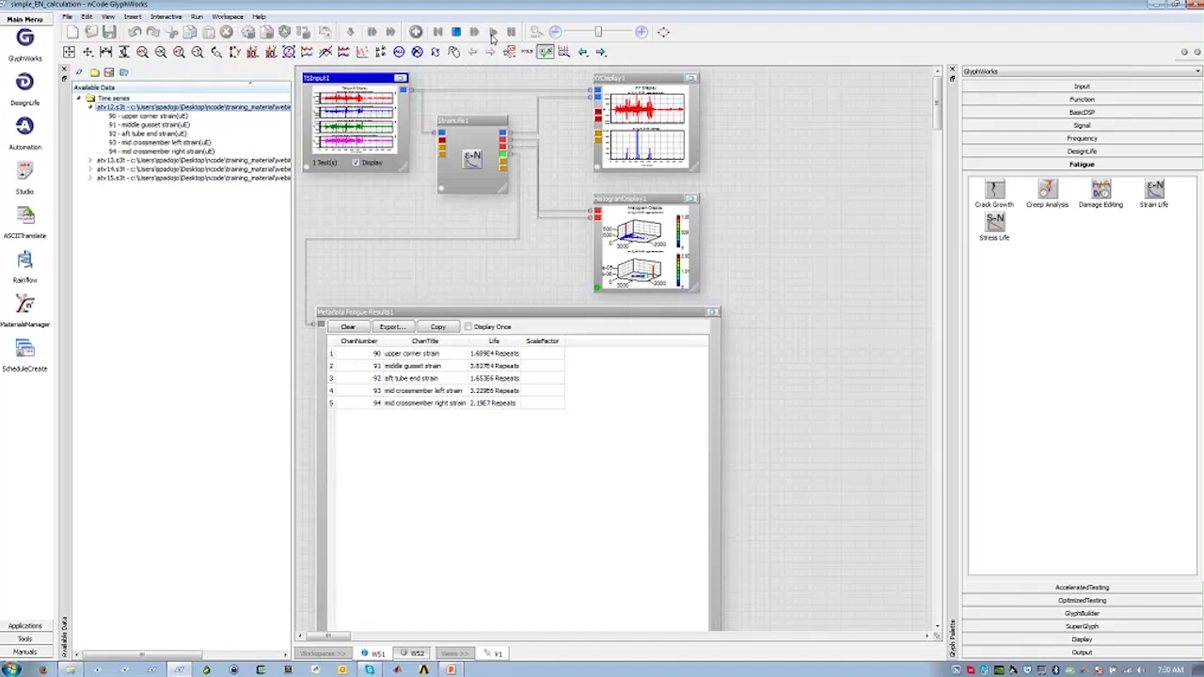
{"action": "left_click", "coordinate": [493, 33]}
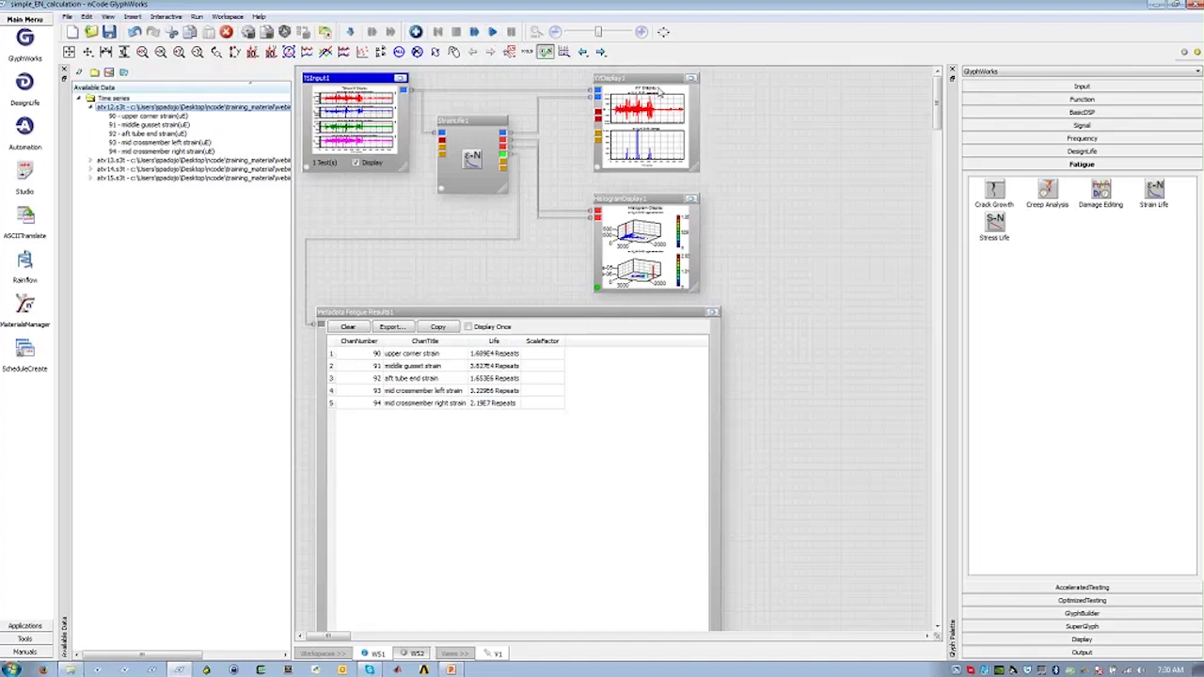
View the Histogram Display at full size, rotate its cycle and damage histograms, and flatten them to a 2D range-mean view.
{"action": "left_click", "coordinate": [691, 201]}
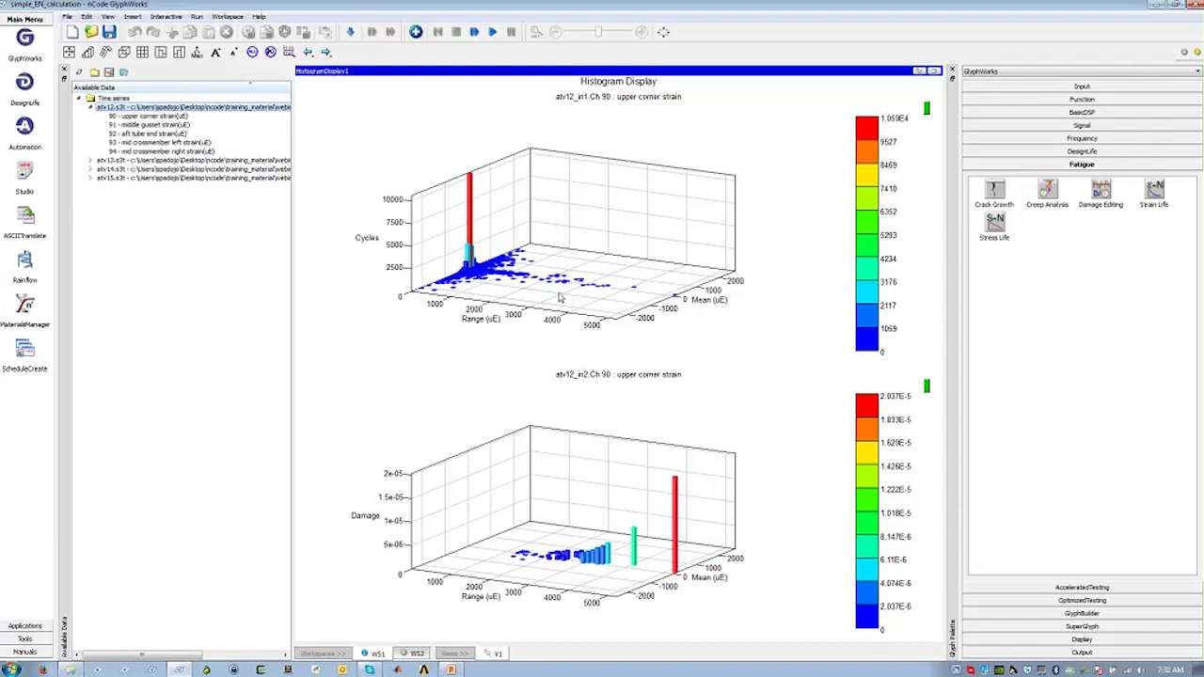
{"action": "left_click_drag", "start_coordinate": [594, 306], "coordinate": [634, 321]}
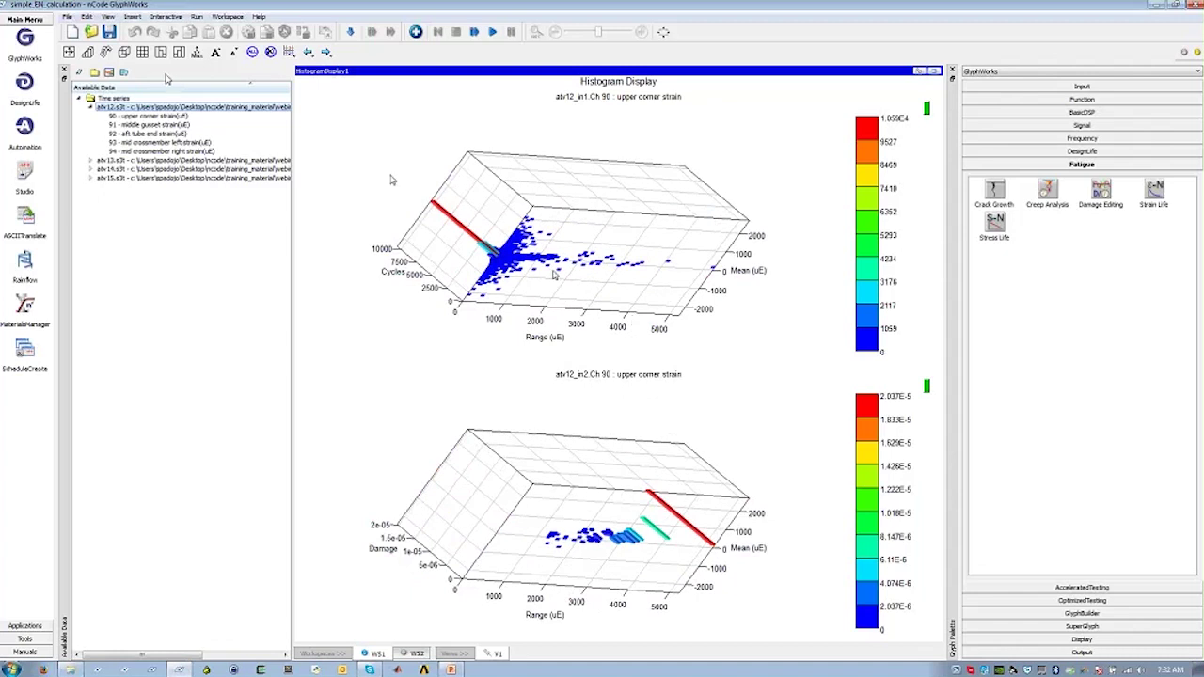
{"action": "left_click", "coordinate": [143, 54]}
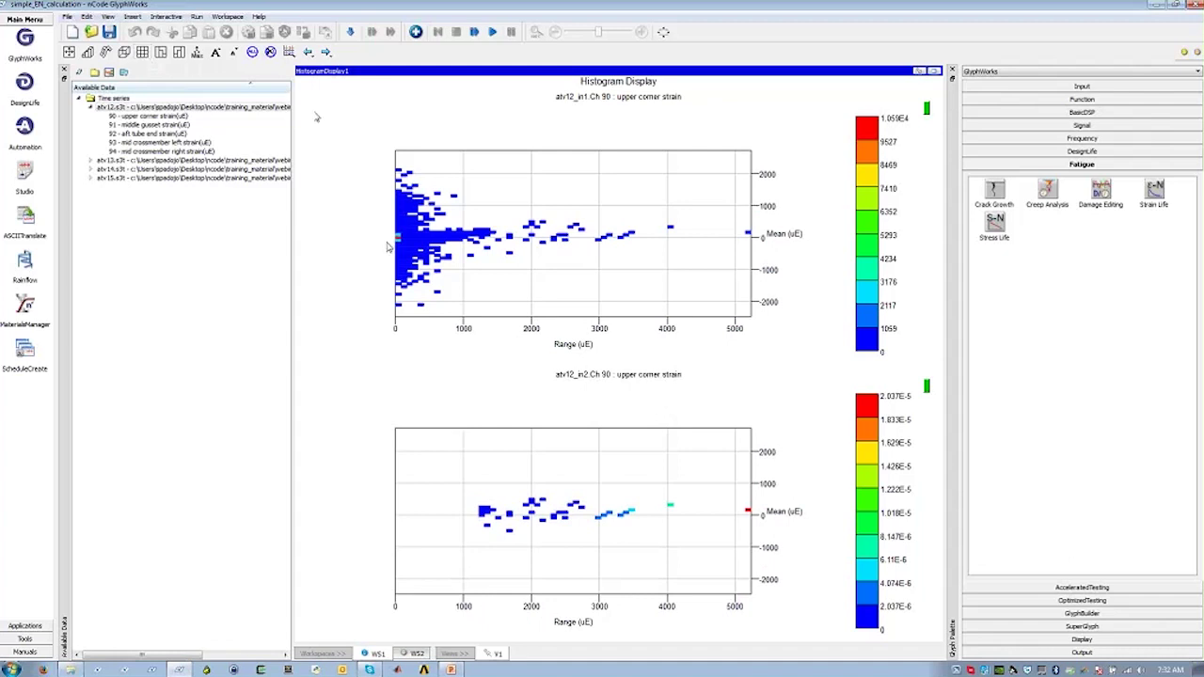
Read bin values at several points of the upper corner strain cycle histogram, then return to the workspace.
{"action": "left_click", "coordinate": [434, 241]}
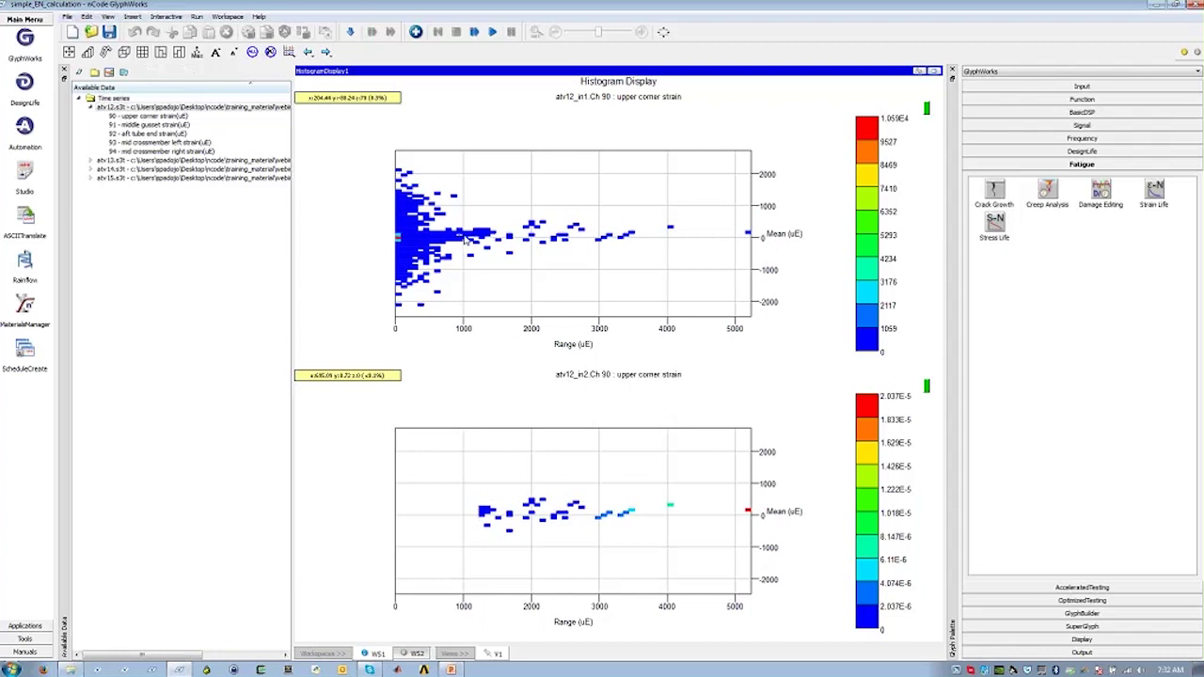
{"action": "left_click", "coordinate": [474, 239]}
{"action": "left_click", "coordinate": [475, 241]}
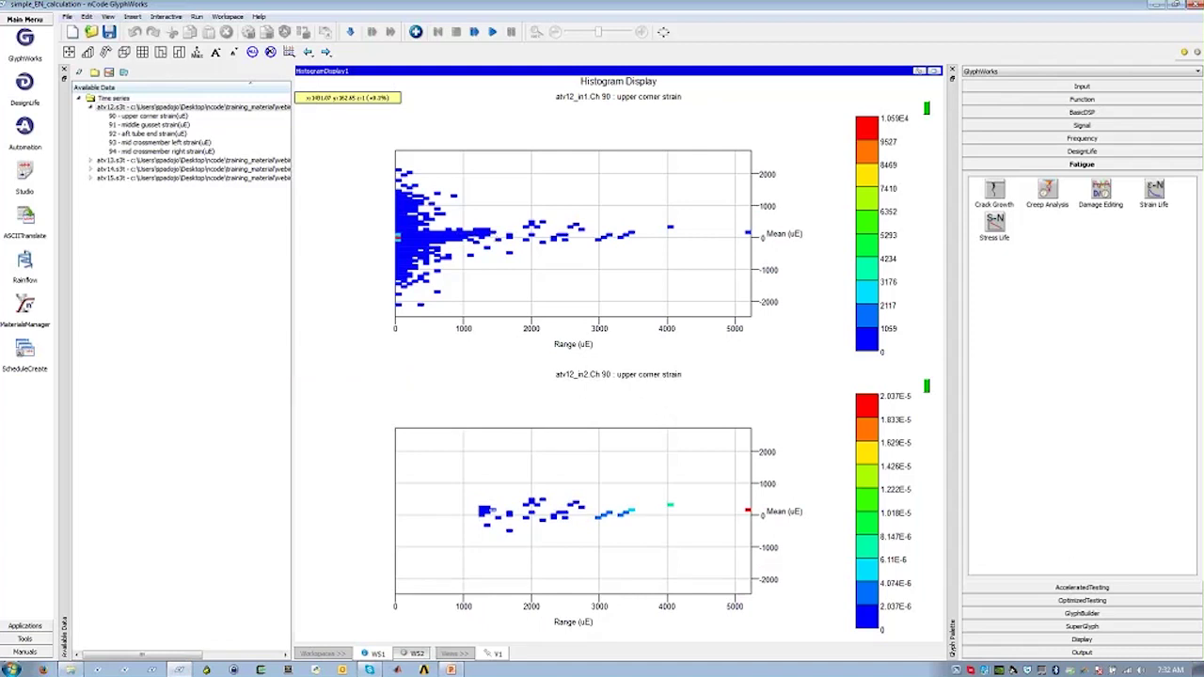
{"action": "left_click", "coordinate": [934, 72]}
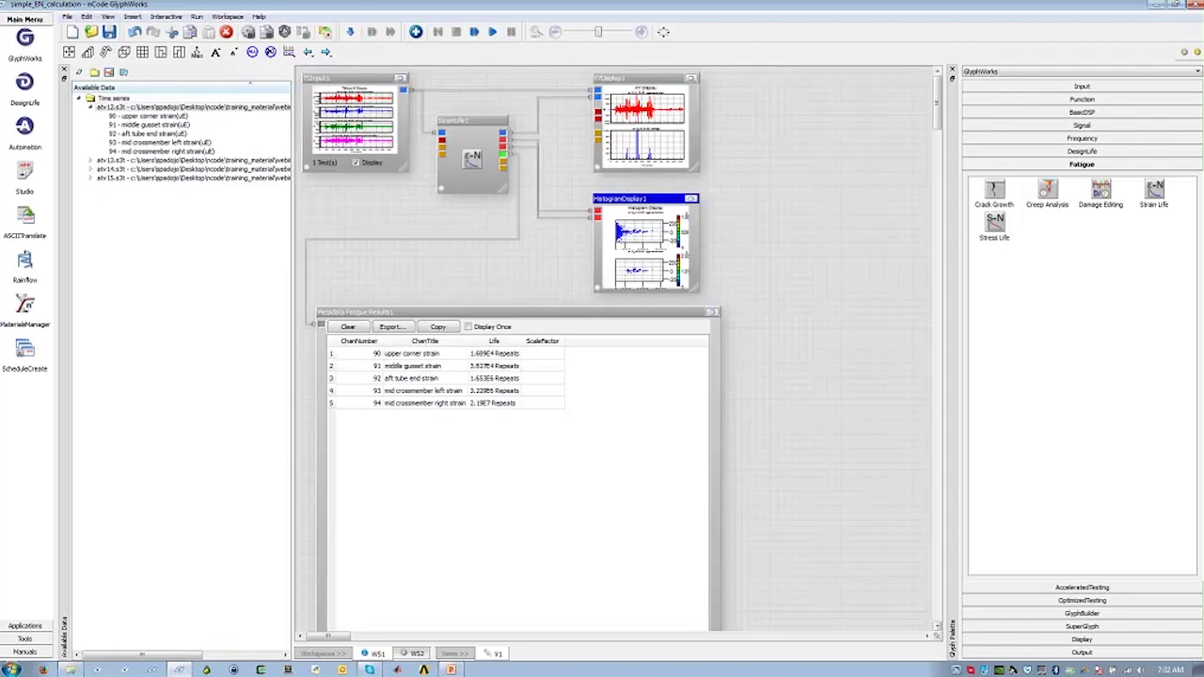
{"action": "left_click", "coordinate": [759, 258]}
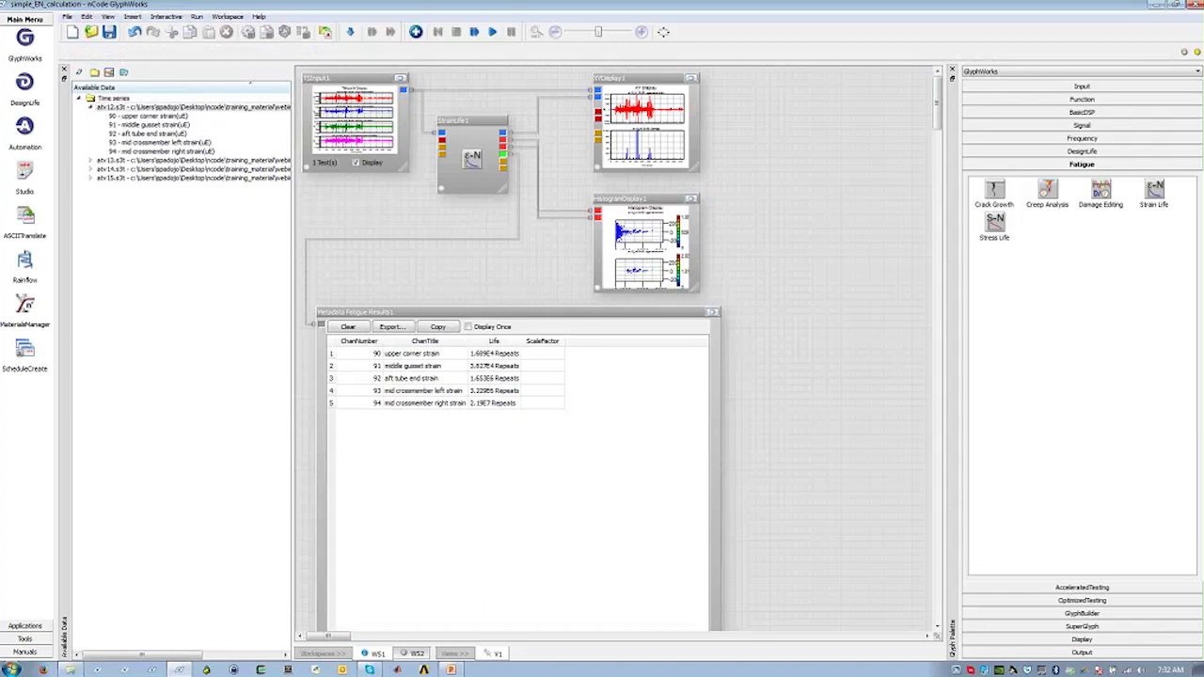
Enlarge the strain and damage time plots and zoom to about 201–221 s around the two highest damage peaks.
{"action": "left_click", "coordinate": [692, 79]}
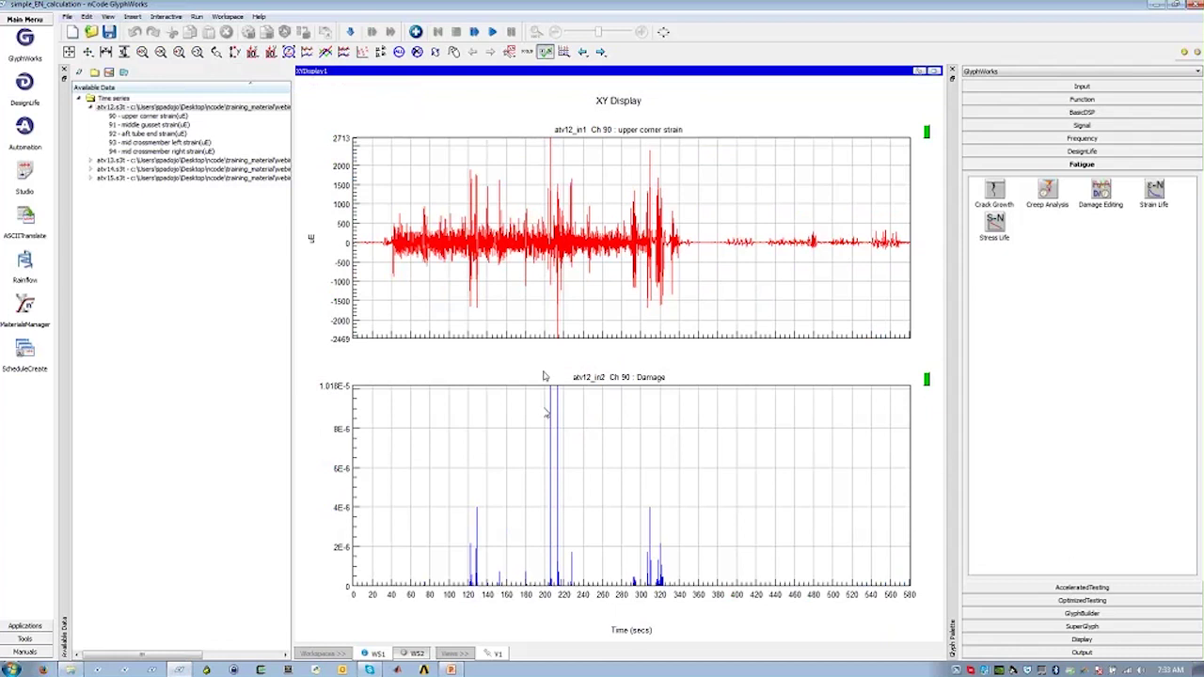
{"action": "mouse_move", "coordinate": [548, 254]}
{"action": "left_click_drag", "start_coordinate": [546, 313], "coordinate": [568, 310]}
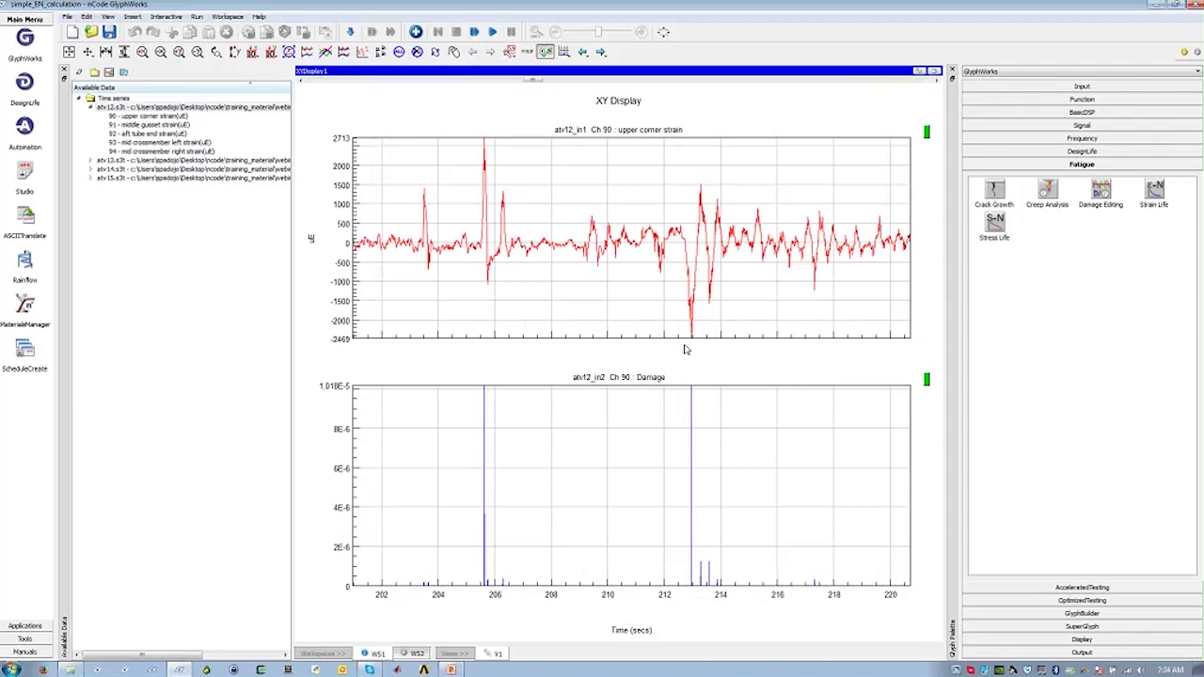
{"action": "left_click", "coordinate": [936, 74]}
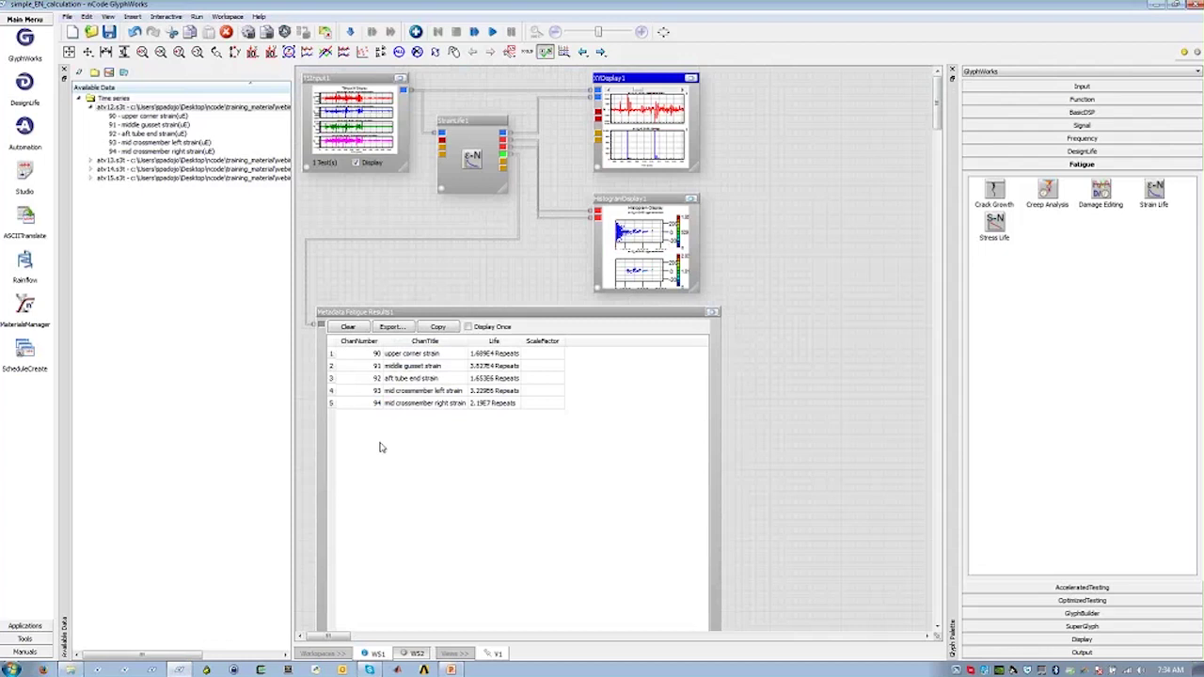
View the time series input's strain plots at full size, then return to the workspace.
{"action": "left_click", "coordinate": [128, 107]}
{"action": "left_click", "coordinate": [401, 80]}
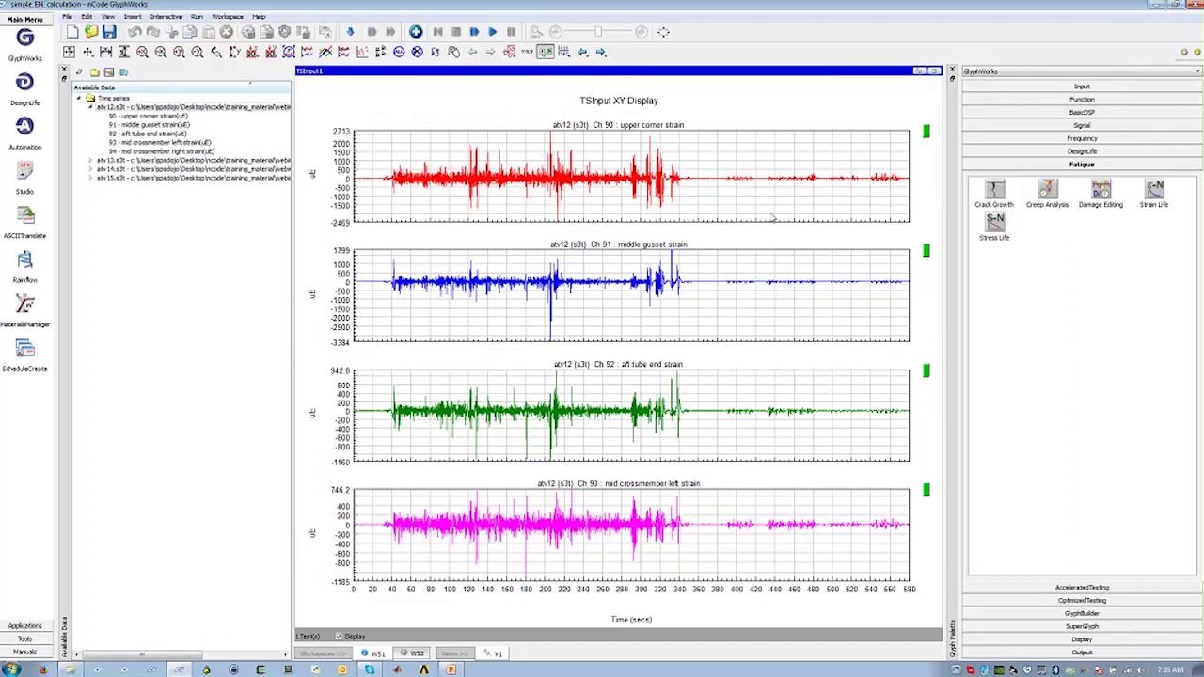
{"action": "left_click", "coordinate": [935, 72]}
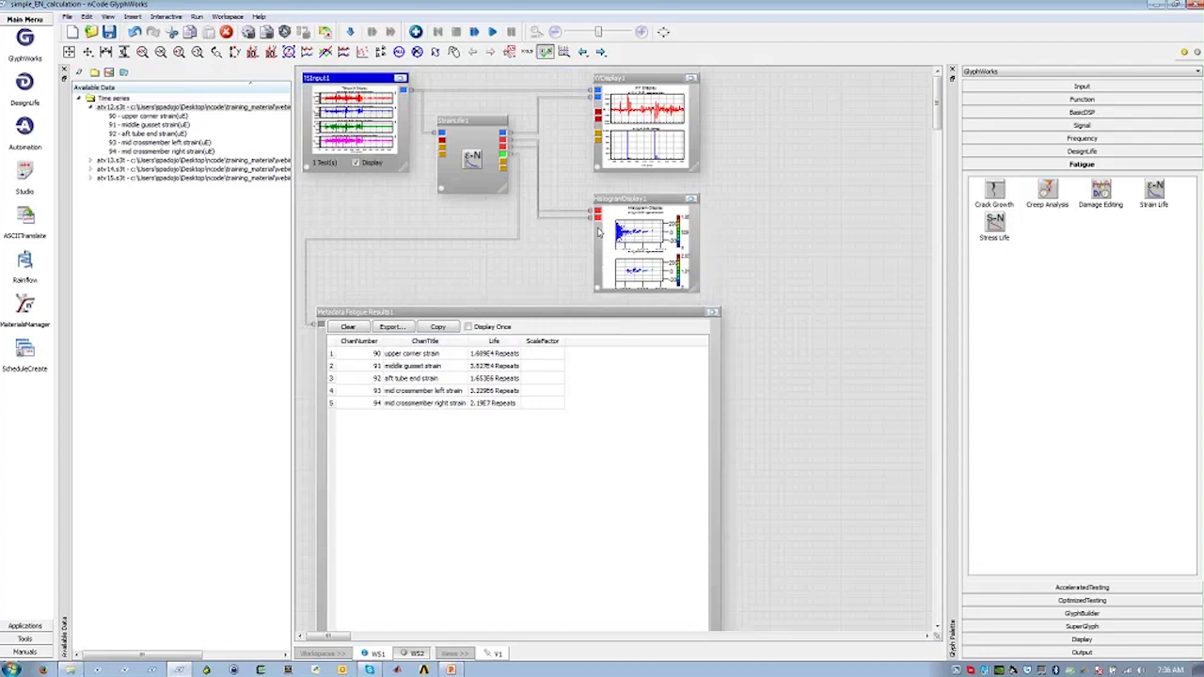
View the Histogram Display at full size and advance through the channels to the mid crossmember left strain.
{"action": "left_click", "coordinate": [692, 202]}
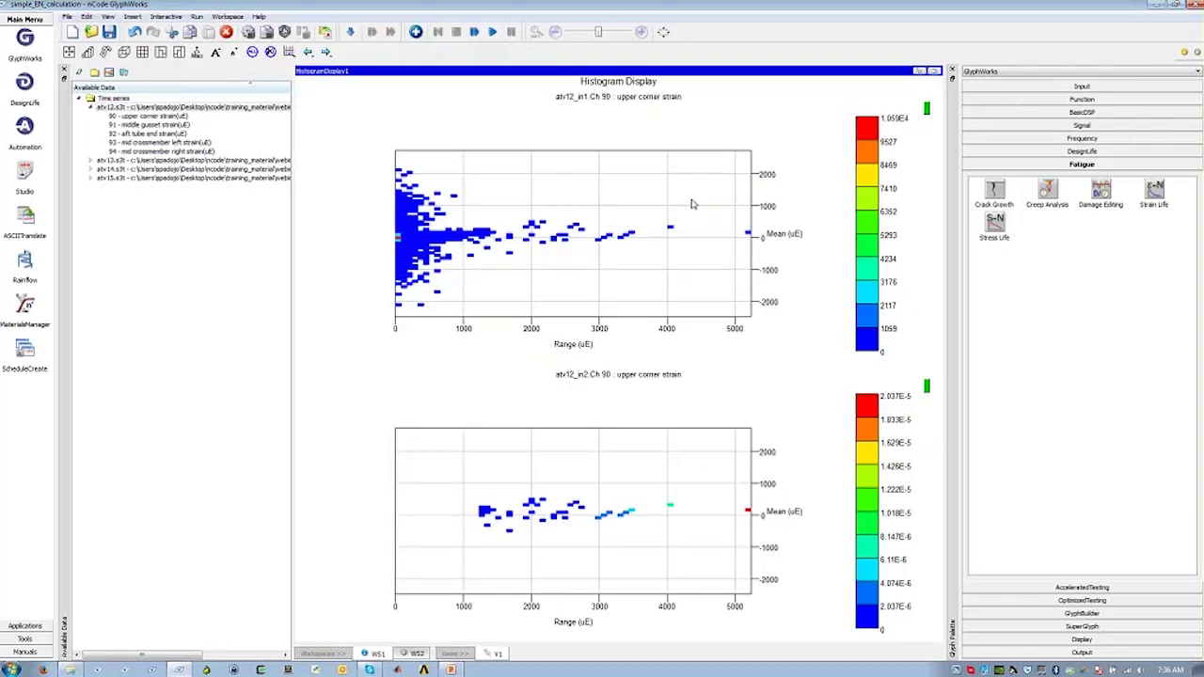
{"action": "left_click", "coordinate": [325, 53]}
{"action": "left_click", "coordinate": [326, 53]}
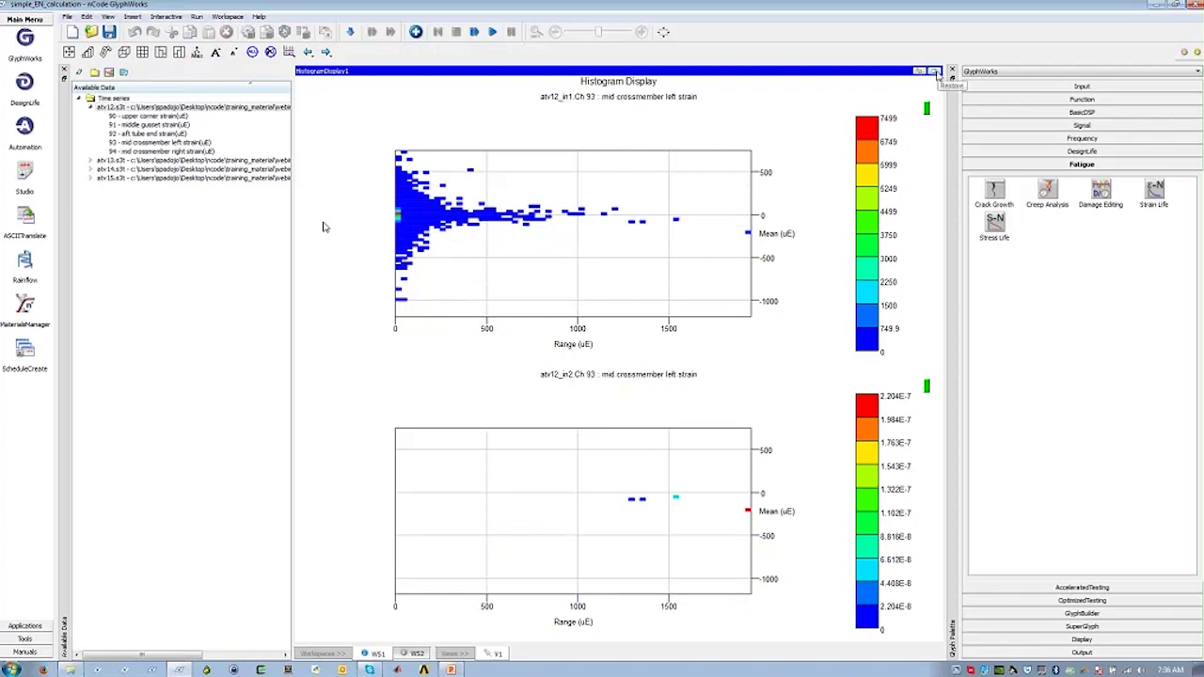
Return to the workspace, add the atv13, atv14 and atv15 tests to the time series input and run the strain-life process.
{"action": "left_click", "coordinate": [937, 73]}
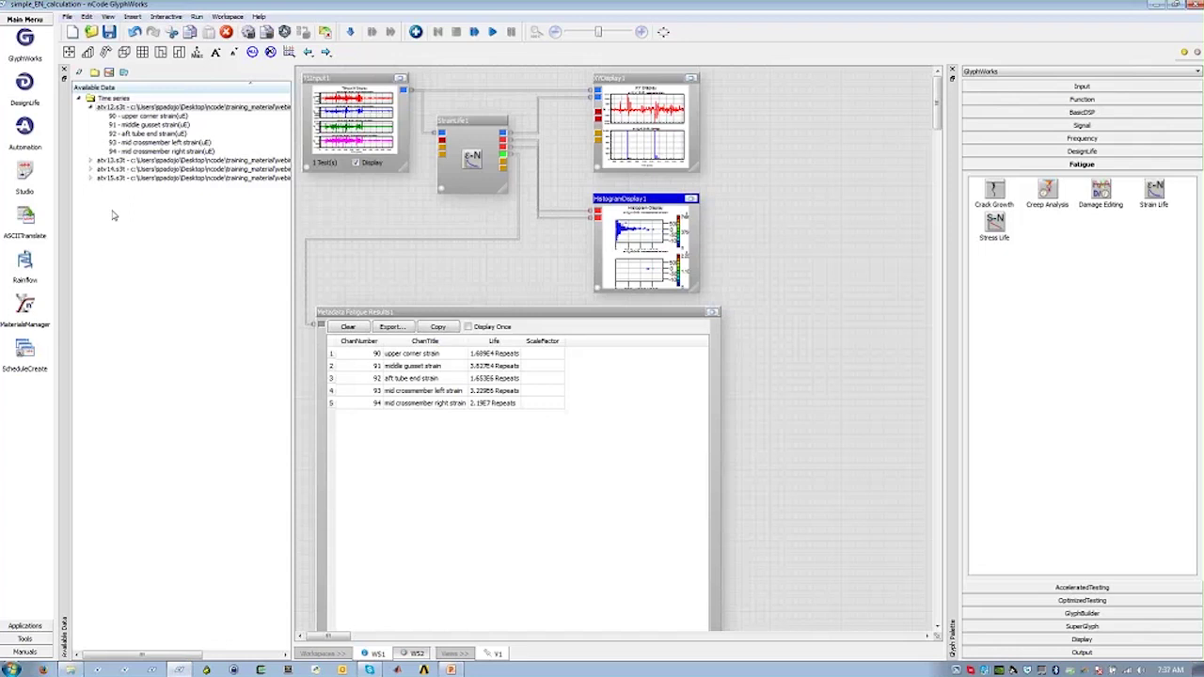
{"action": "left_click", "coordinate": [116, 161]}
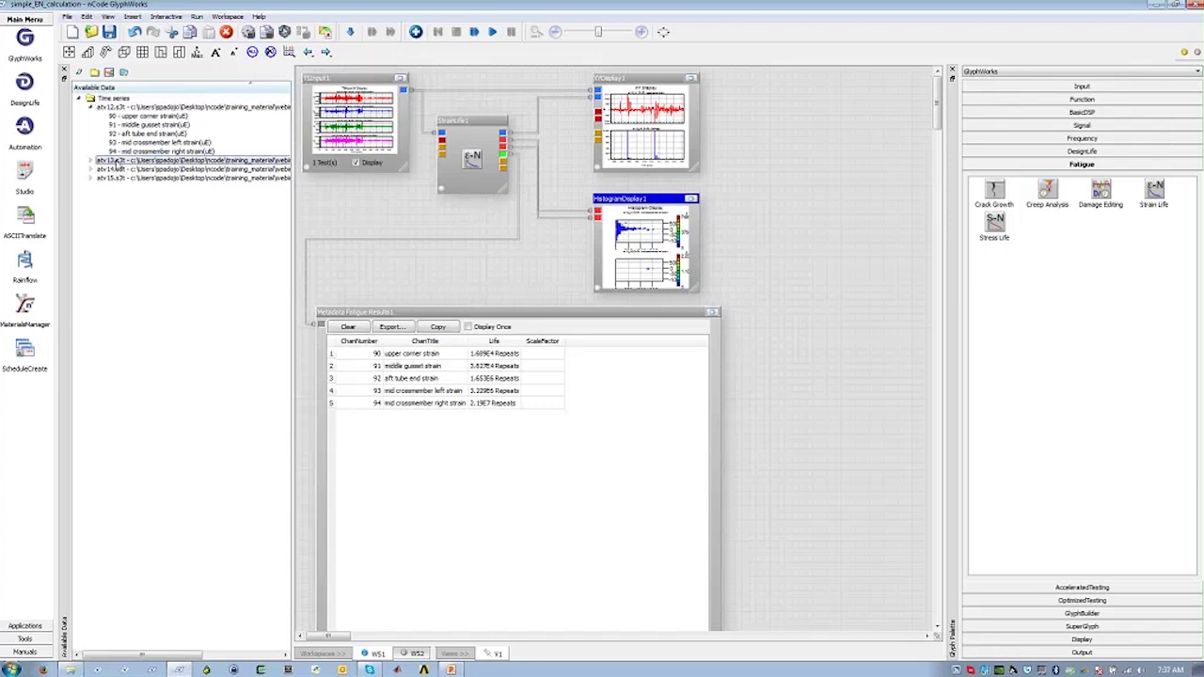
{"action": "left_click", "coordinate": [123, 178], "text": "shift"}
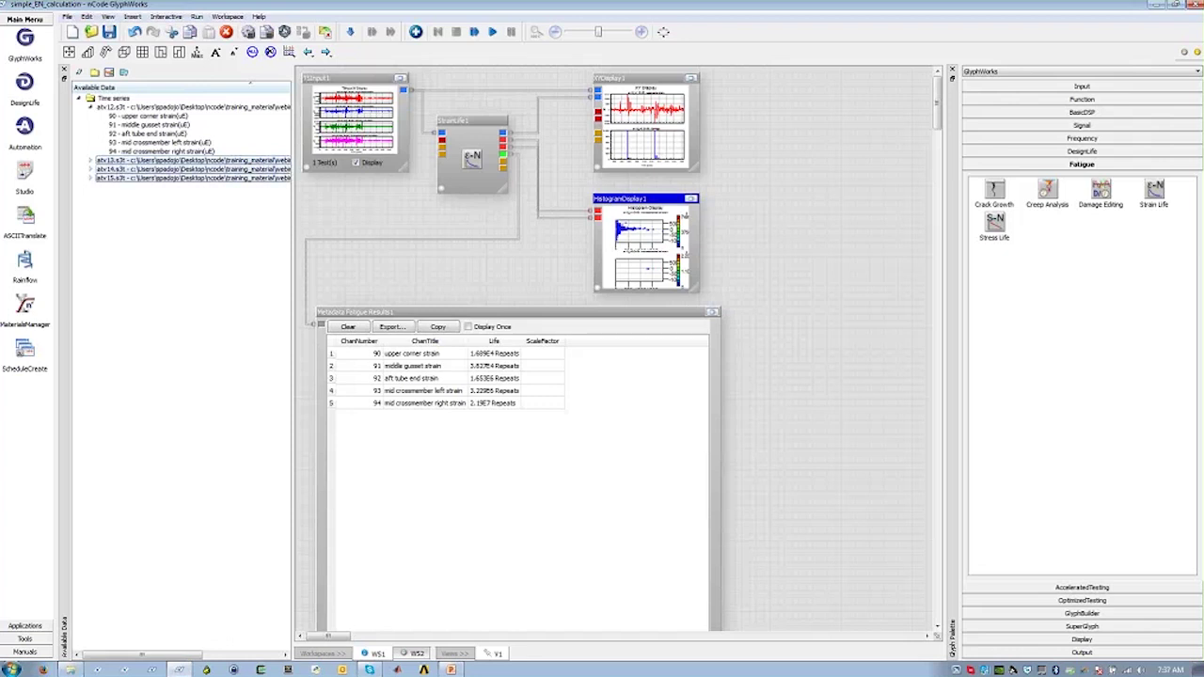
{"action": "left_click_drag", "start_coordinate": [113, 166], "coordinate": [350, 112]}
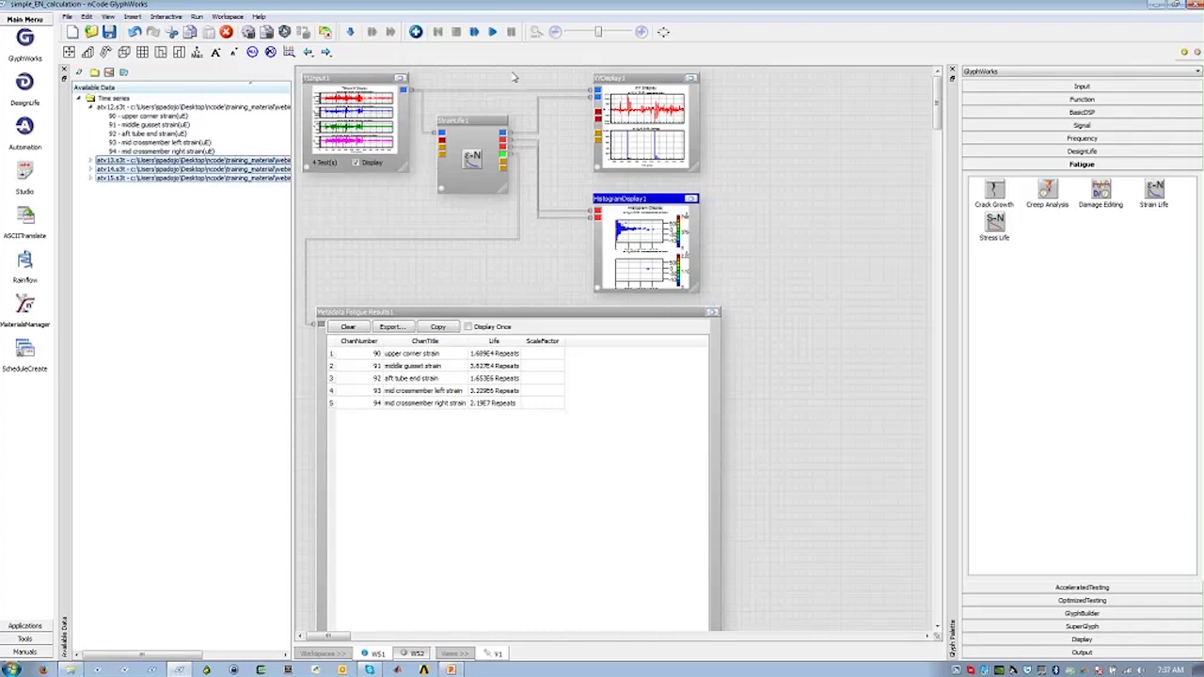
{"action": "left_click", "coordinate": [492, 31]}
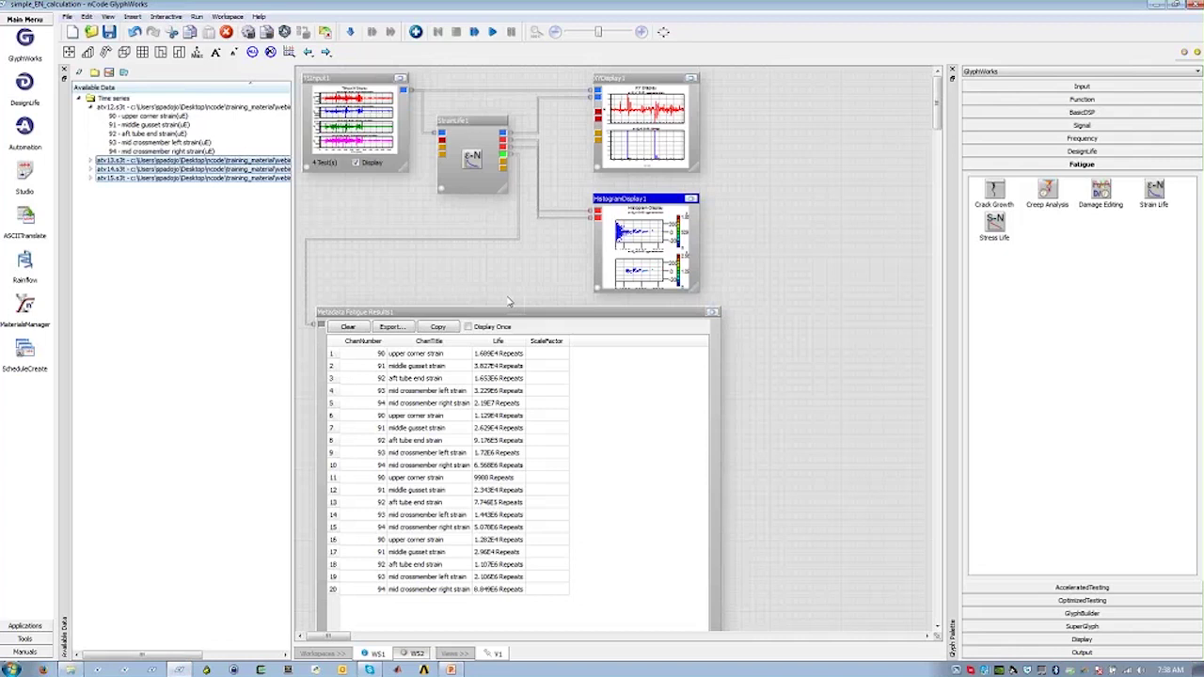
Open the StrainLife glyph's properties, enlarge the dialog to show all settings, and choose NoCorrection for the mean stress correction.
{"action": "right_click", "coordinate": [476, 129]}
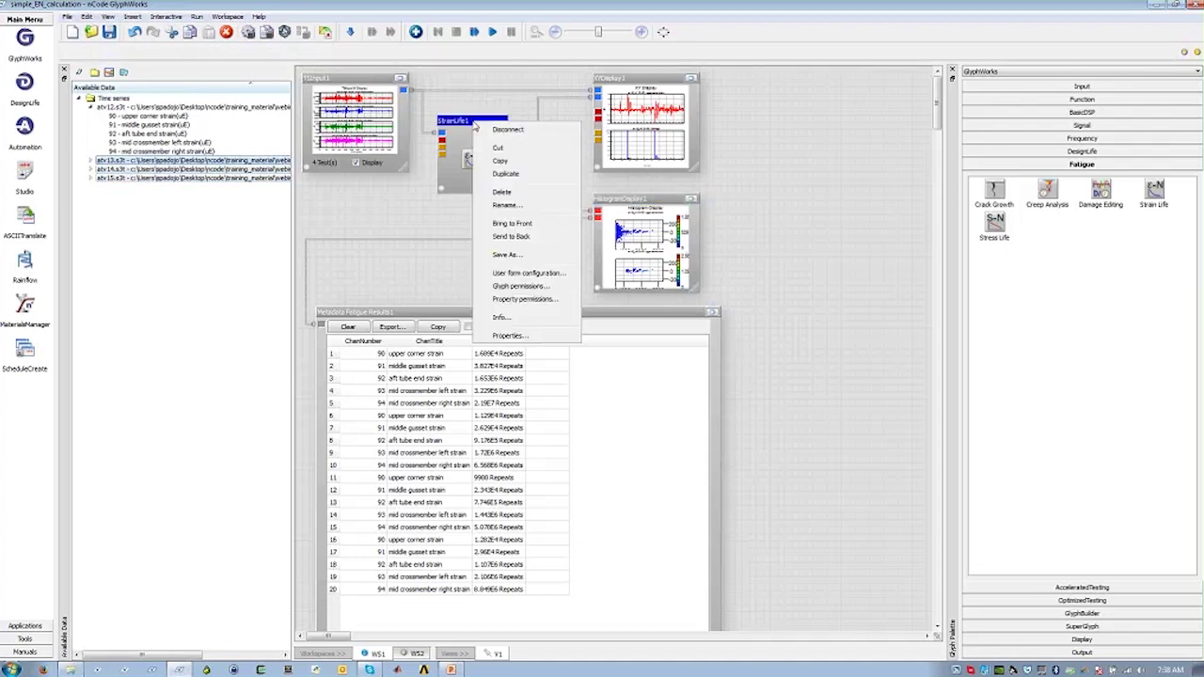
{"action": "left_click", "coordinate": [509, 336]}
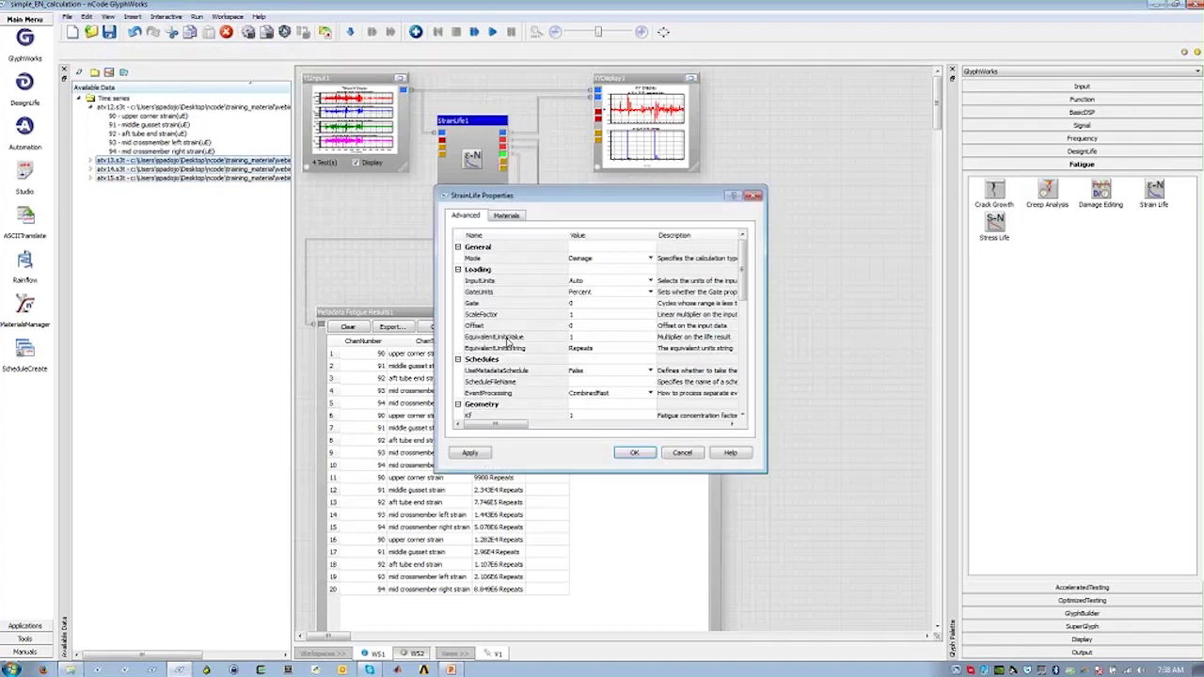
{"action": "left_click_drag", "start_coordinate": [436, 189], "coordinate": [284, 58]}
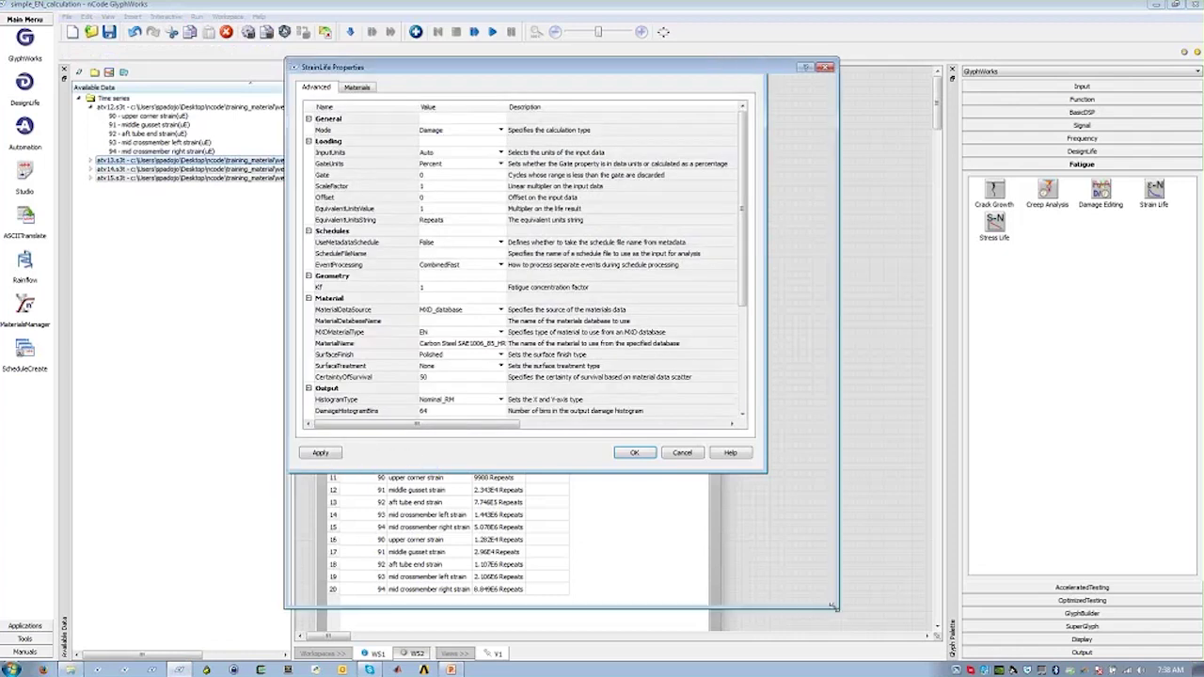
{"action": "left_click_drag", "start_coordinate": [766, 471], "coordinate": [835, 608]}
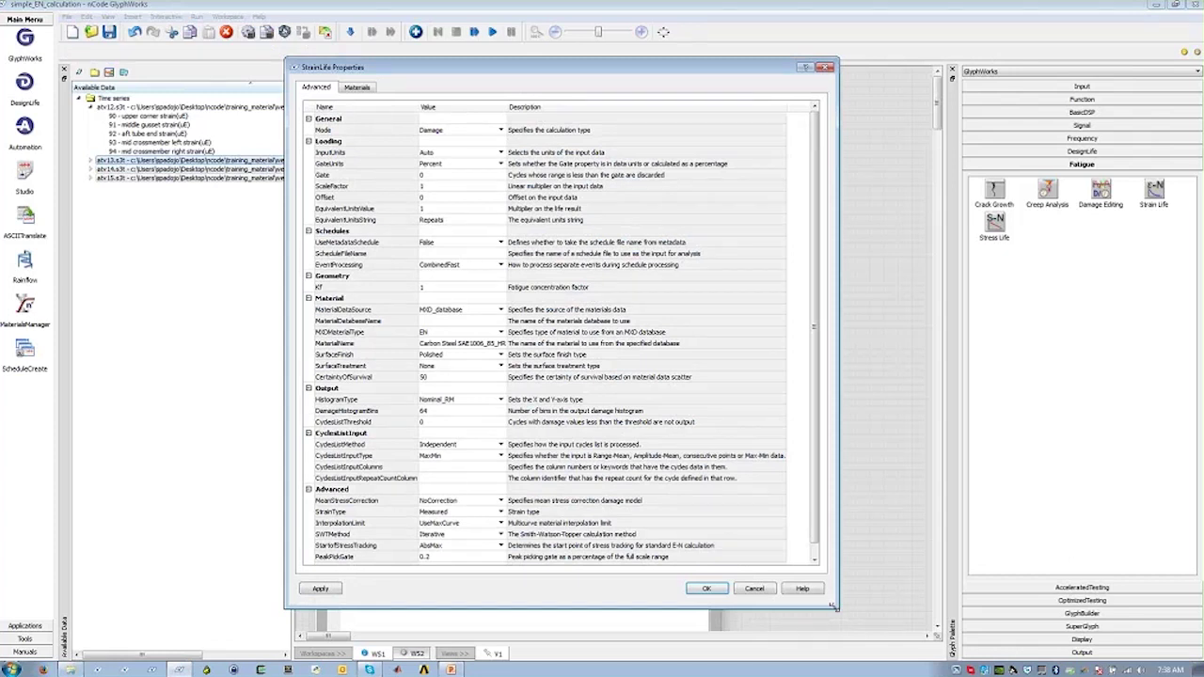
{"action": "left_click_drag", "start_coordinate": [833, 608], "coordinate": [832, 632]}
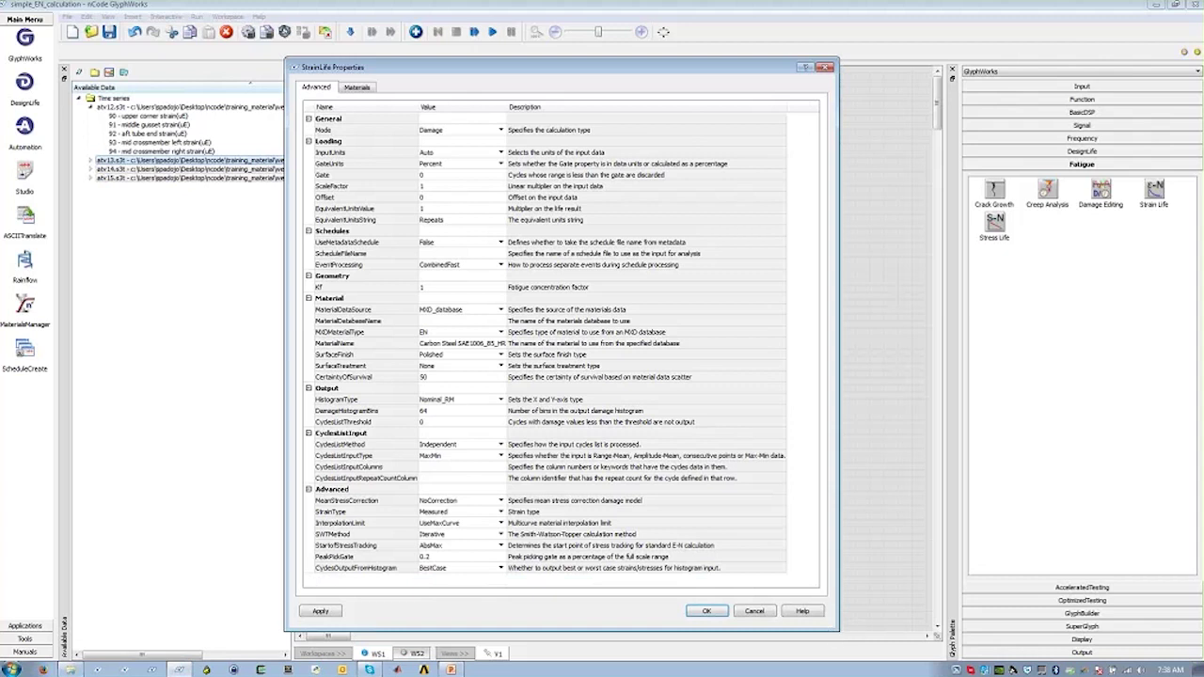
{"action": "left_click", "coordinate": [502, 503]}
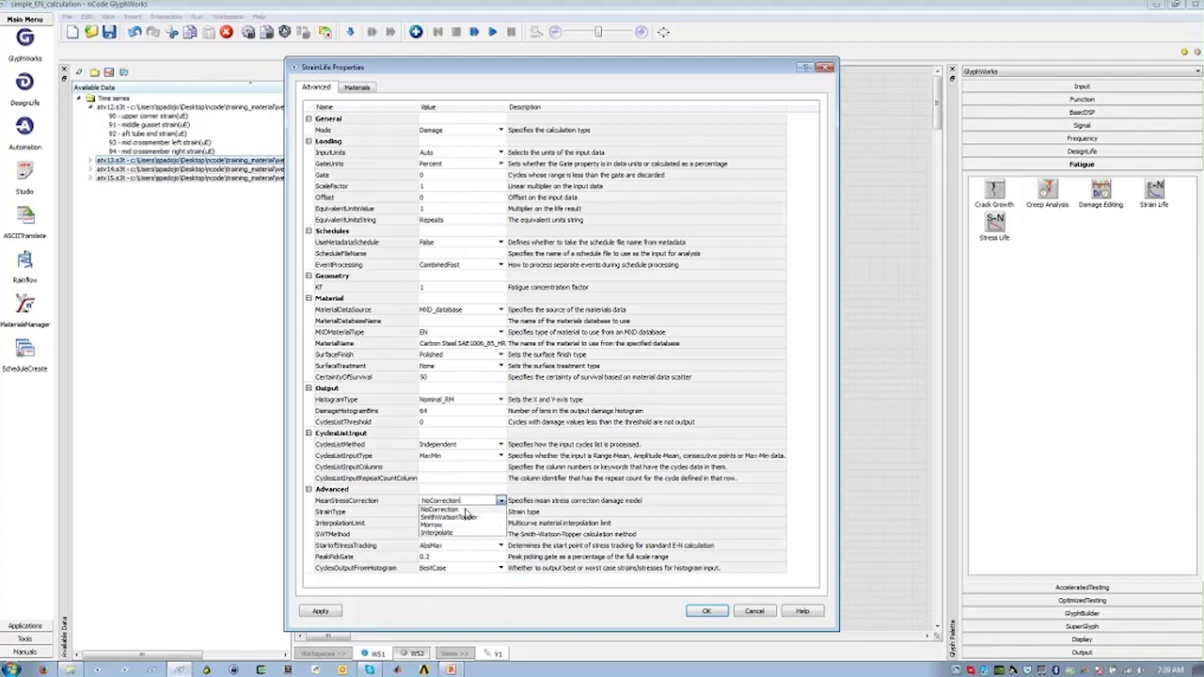
{"action": "left_click", "coordinate": [465, 511]}
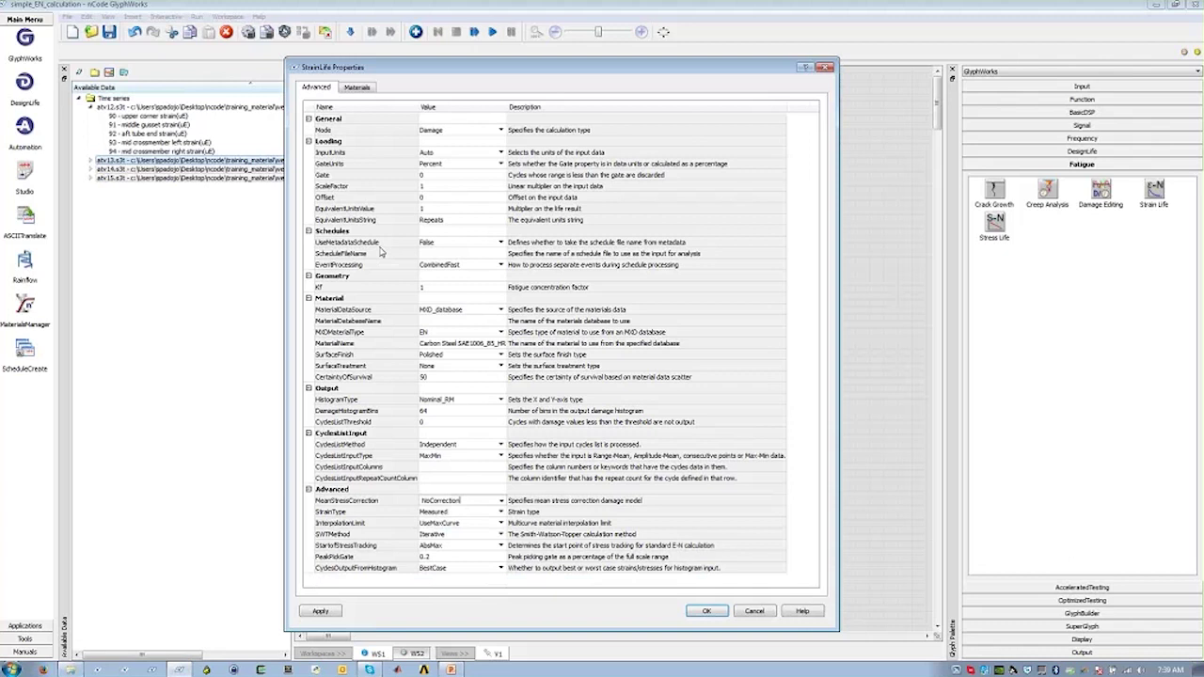
{"action": "left_click", "coordinate": [706, 612]}
Set the StrainLife calculation mode to ScaleFactor and rerun the process on all four tests.
{"action": "left_click", "coordinate": [501, 130]}
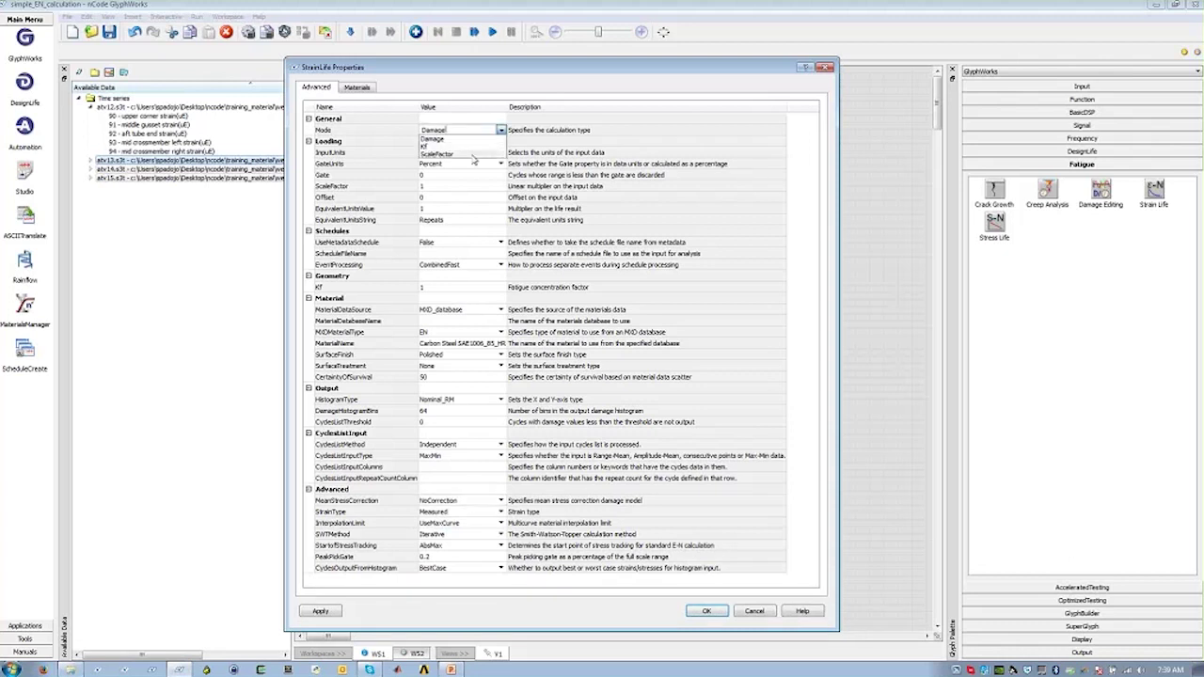
{"action": "left_click", "coordinate": [474, 154]}
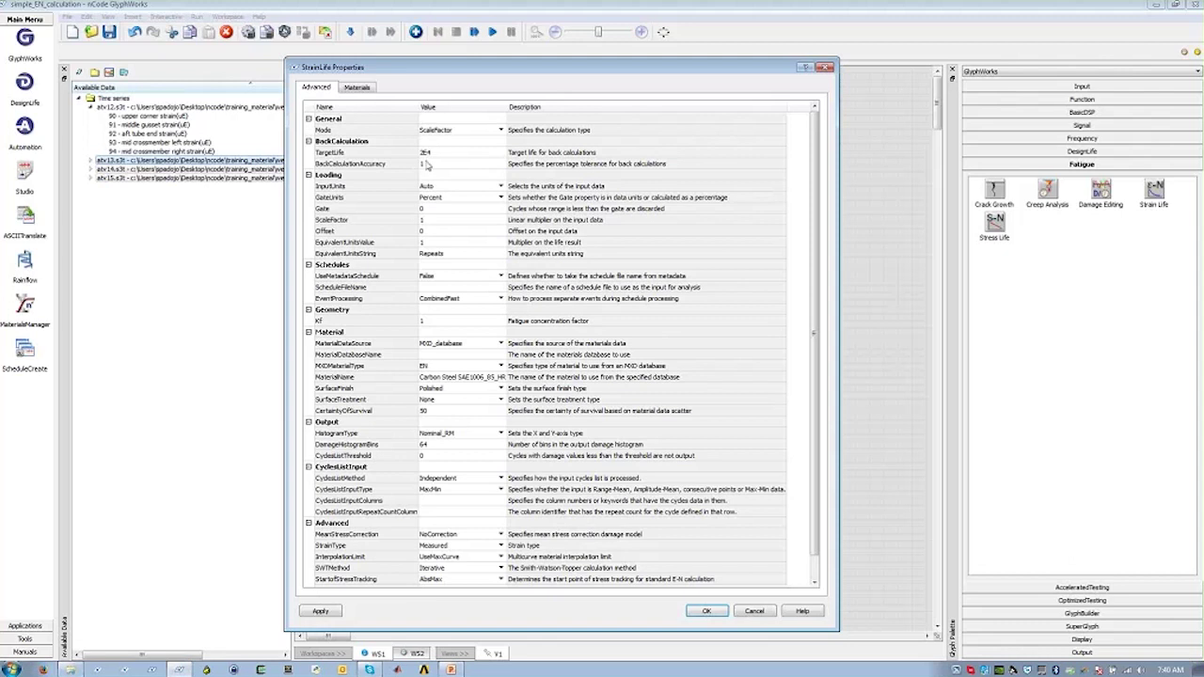
{"action": "left_click", "coordinate": [708, 612]}
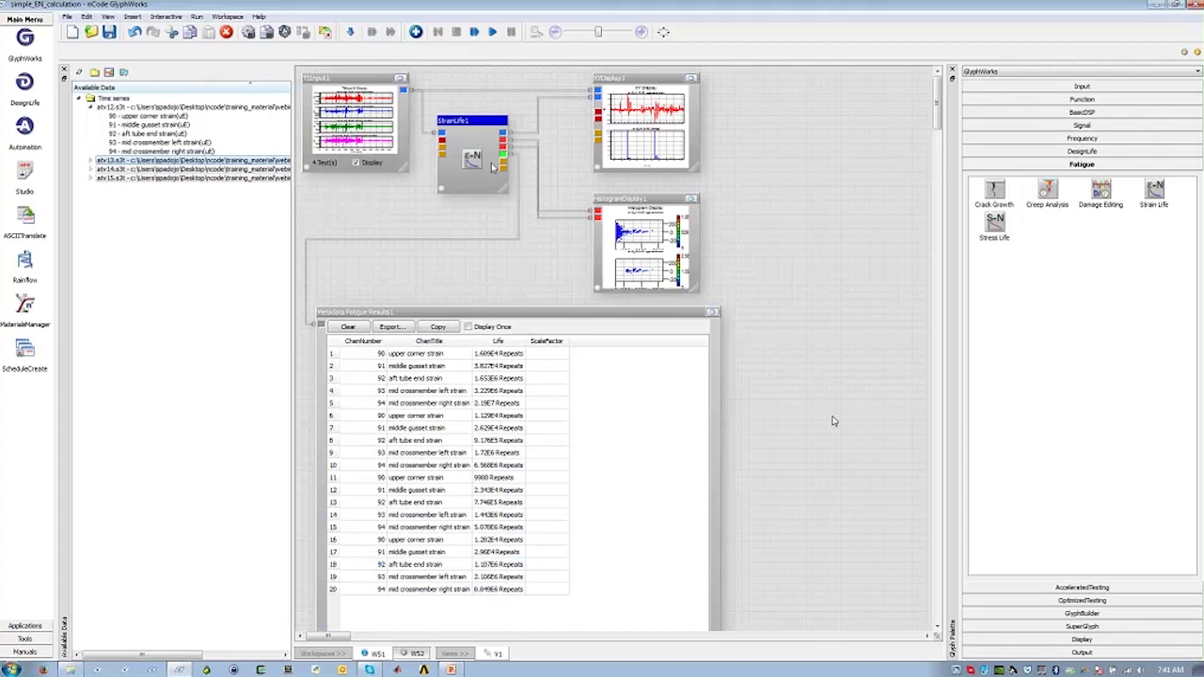
{"action": "left_click", "coordinate": [492, 32]}
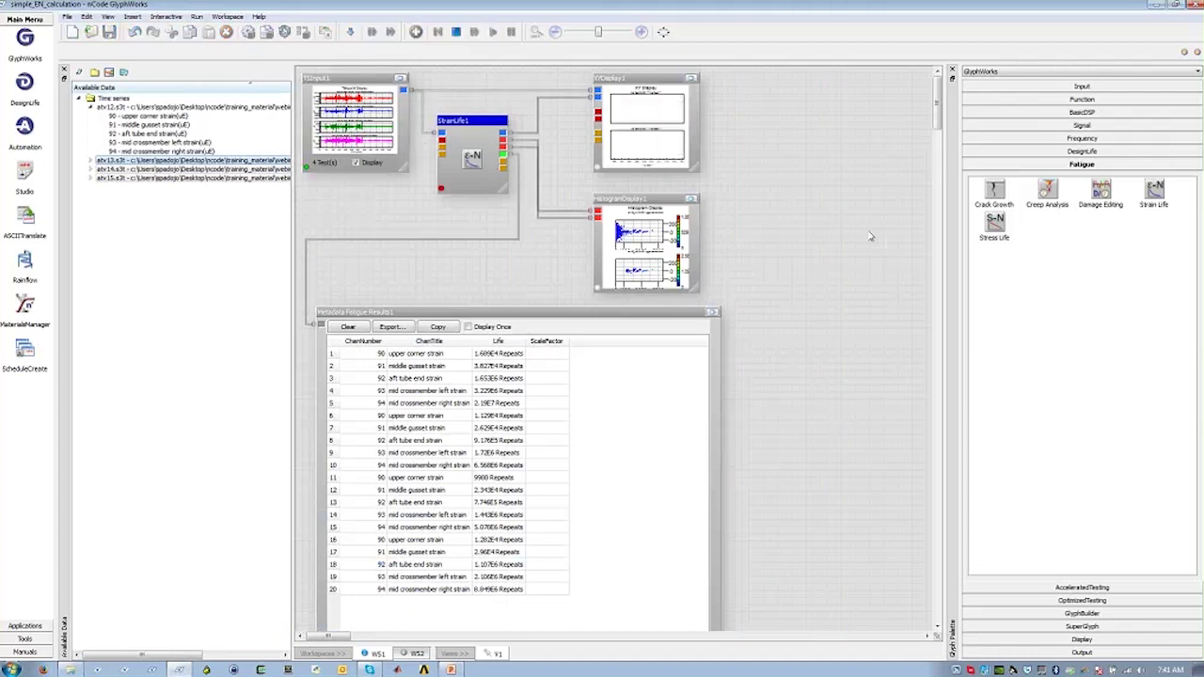
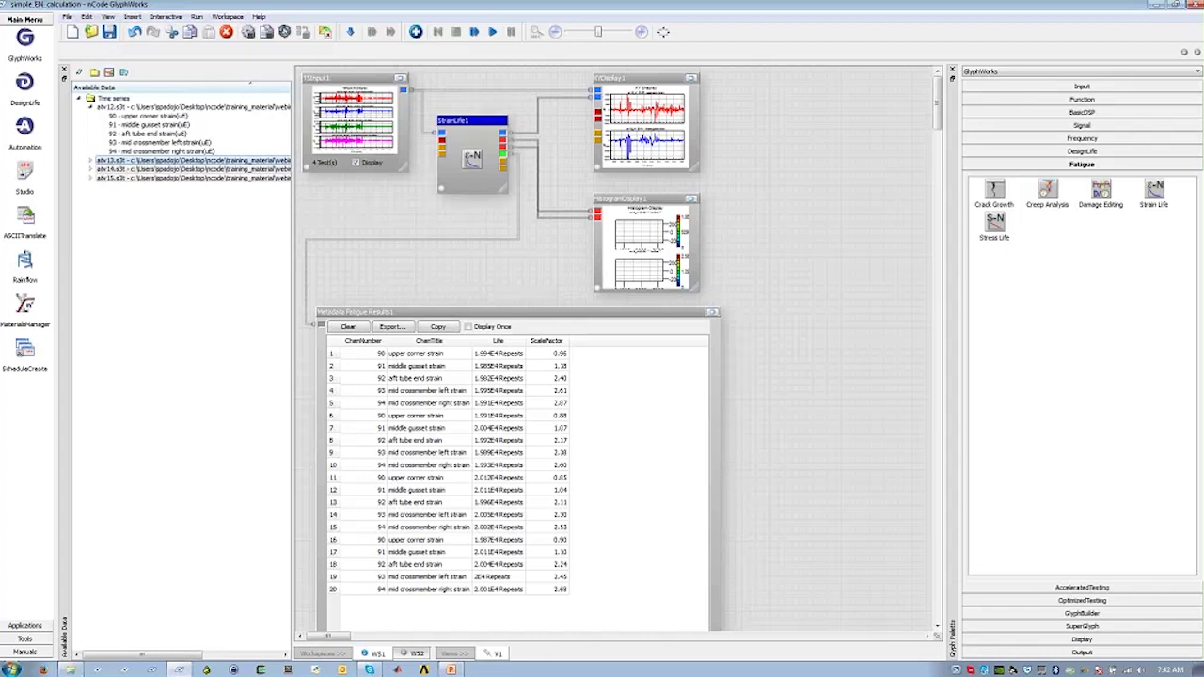
In the strain rosette workspace, load atv12 channels 90, 91 and 92 into the time series input and display them.
{"action": "left_click", "coordinate": [407, 653]}
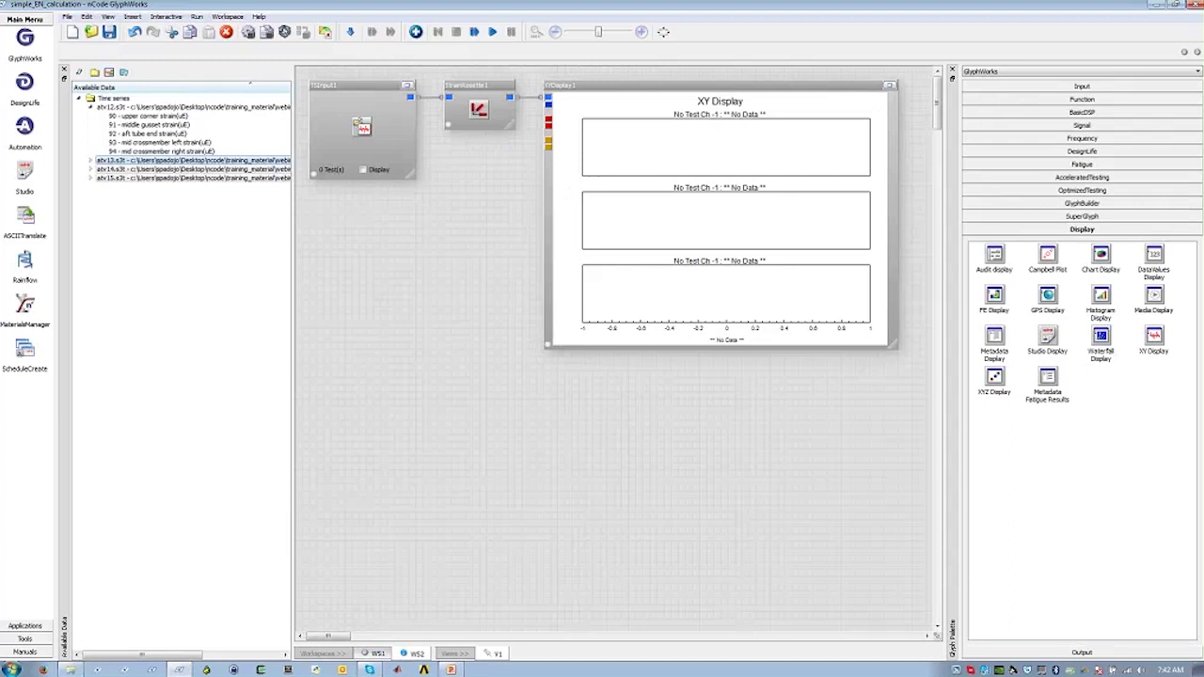
{"action": "left_click", "coordinate": [490, 135]}
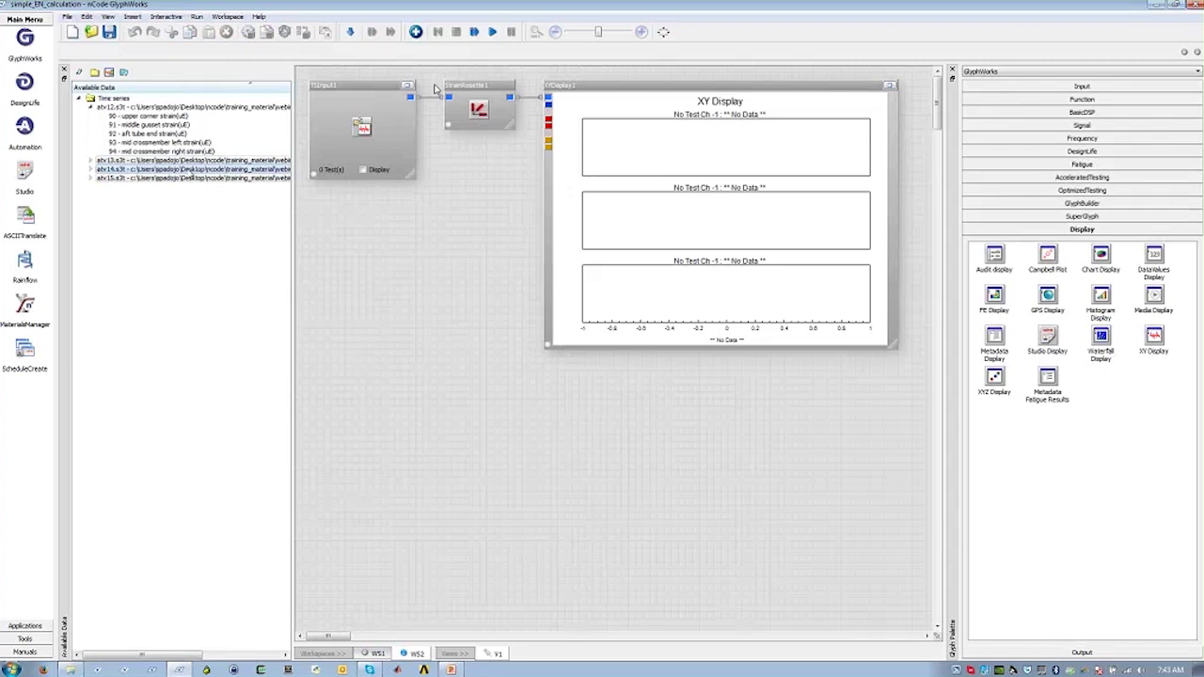
{"action": "left_click", "coordinate": [198, 245]}
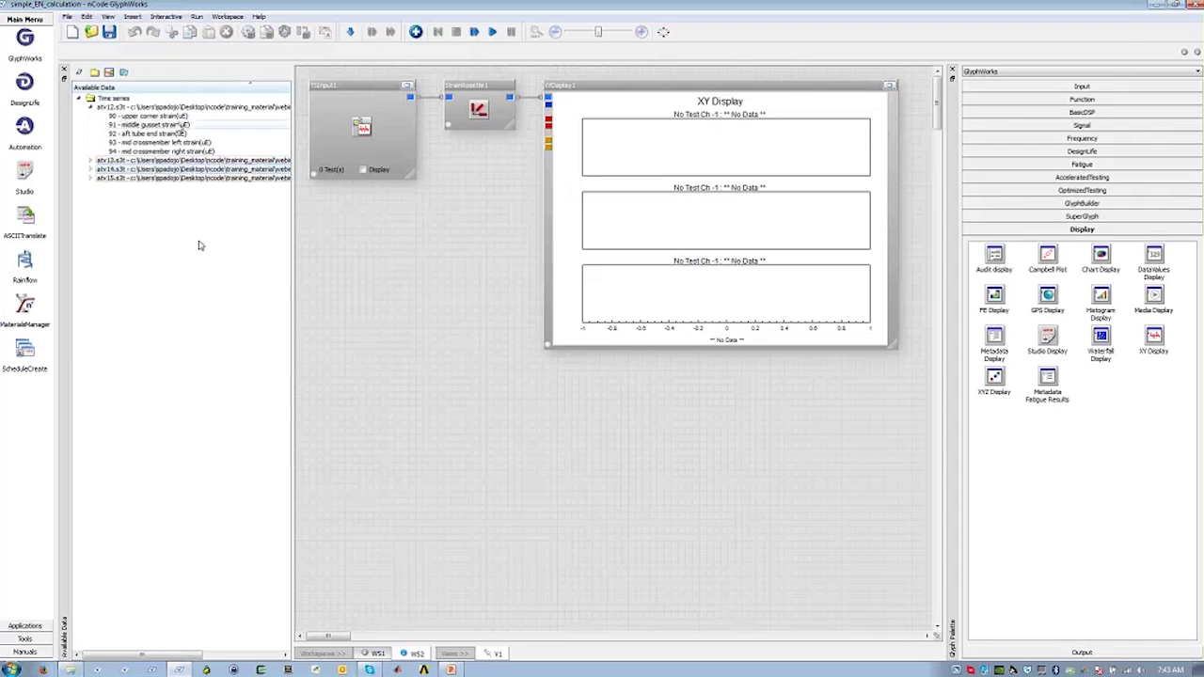
{"action": "left_click", "coordinate": [175, 116]}
{"action": "left_click_drag", "start_coordinate": [175, 117], "coordinate": [175, 135]}
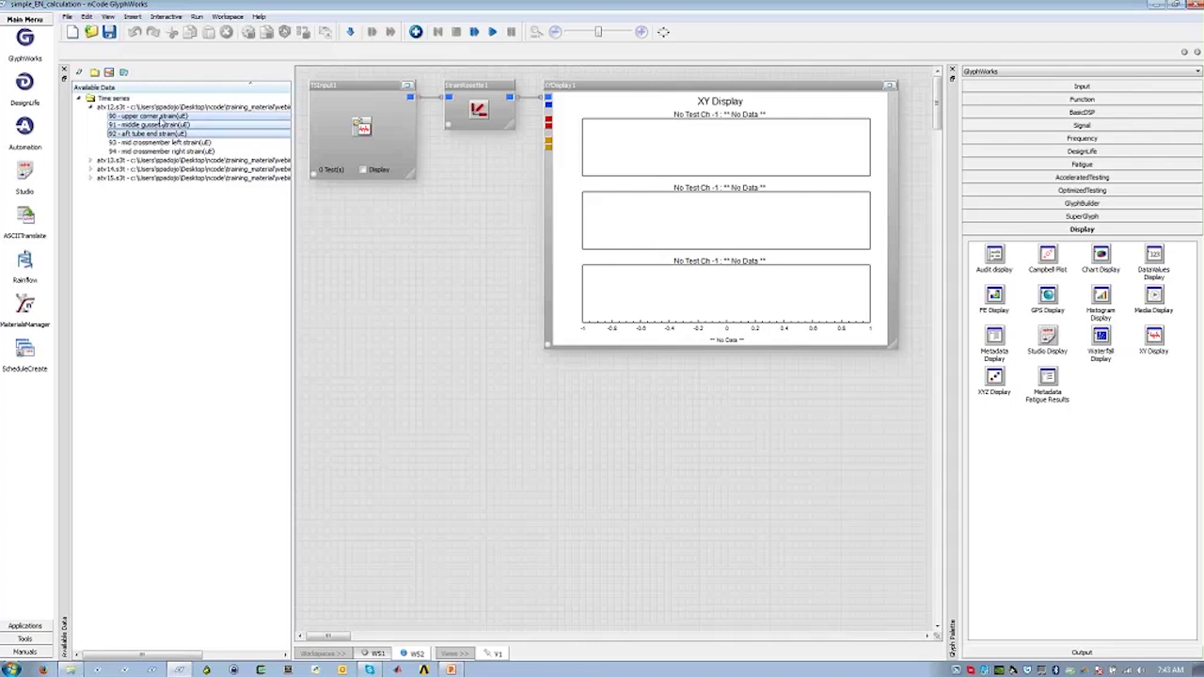
{"action": "left_click_drag", "start_coordinate": [162, 123], "coordinate": [371, 134]}
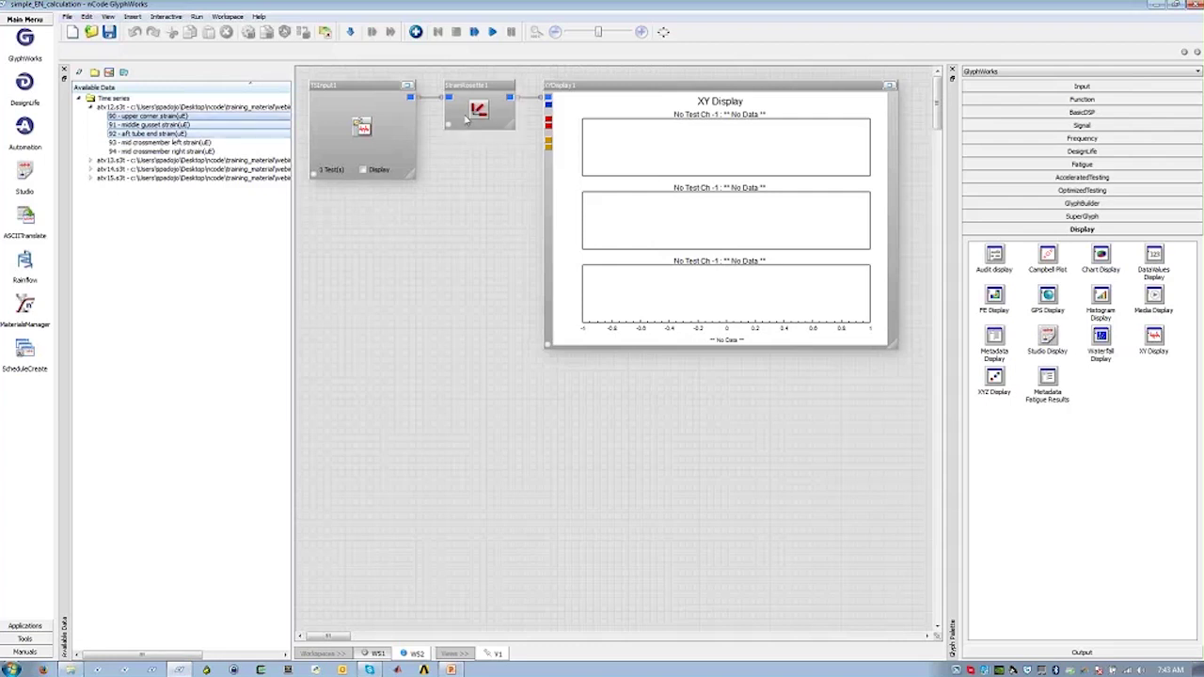
{"action": "left_click", "coordinate": [478, 117]}
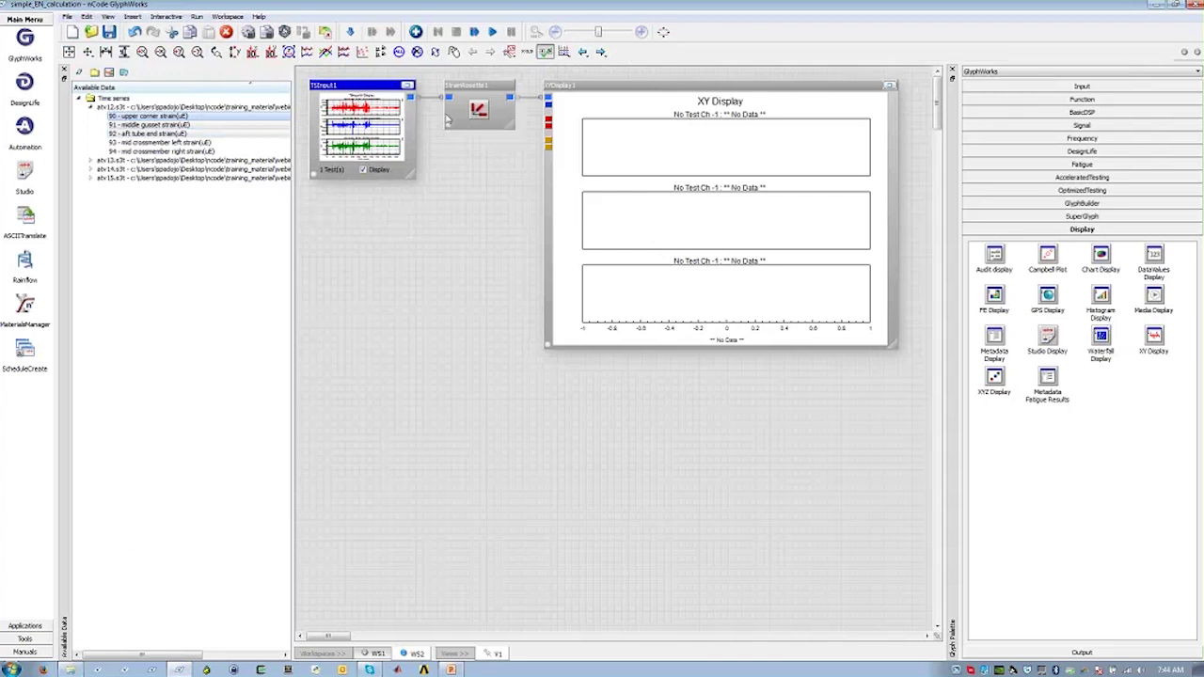
Run the strain rosette with MaxPrincipal, MinPrincipal and 20-degree ResolveToAngle strain outputs, and view the resulting plots at full size.
{"action": "right_click", "coordinate": [472, 93]}
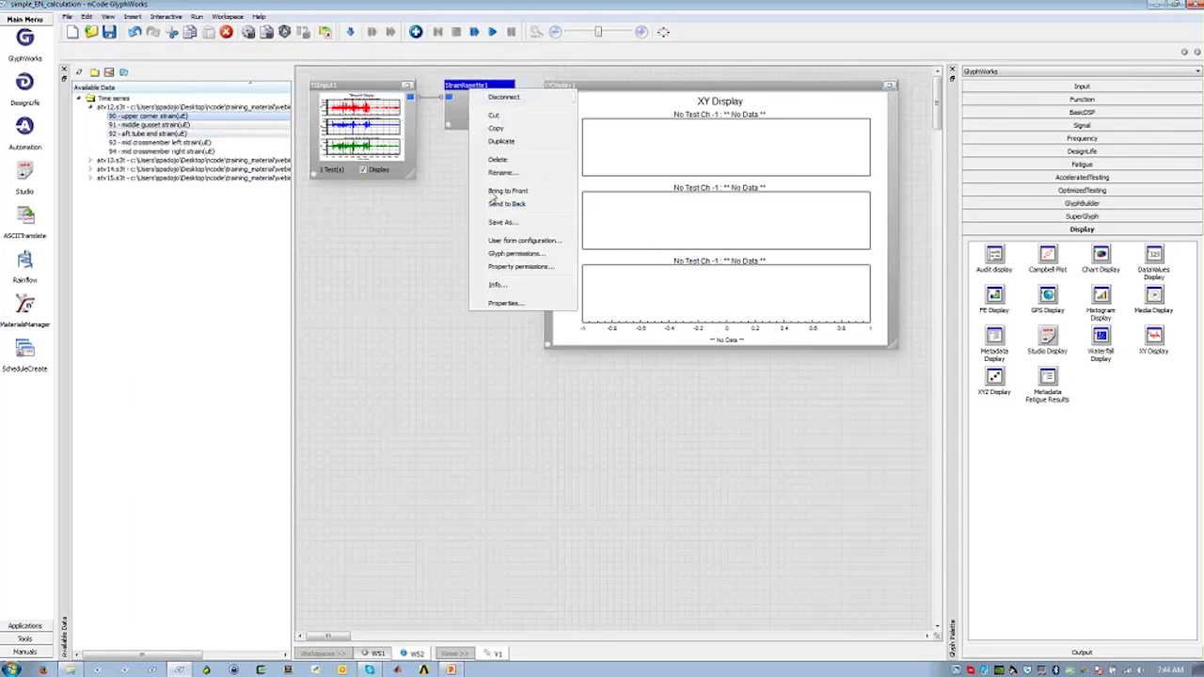
{"action": "left_click", "coordinate": [505, 303]}
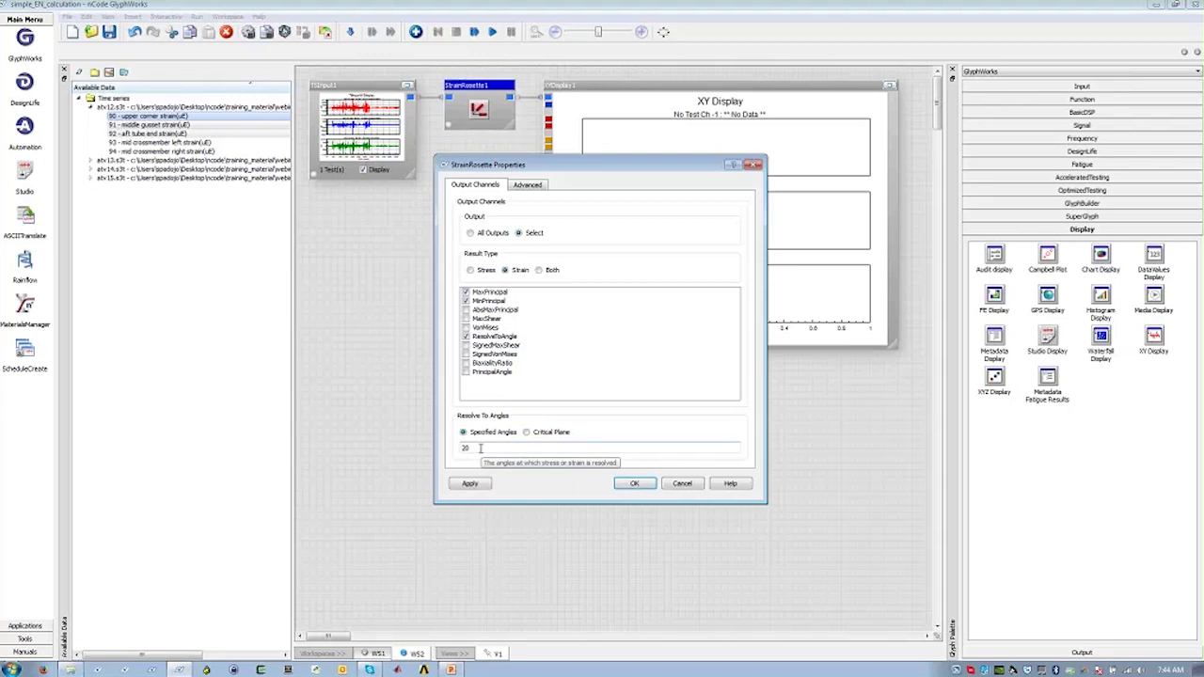
{"action": "left_click", "coordinate": [639, 483]}
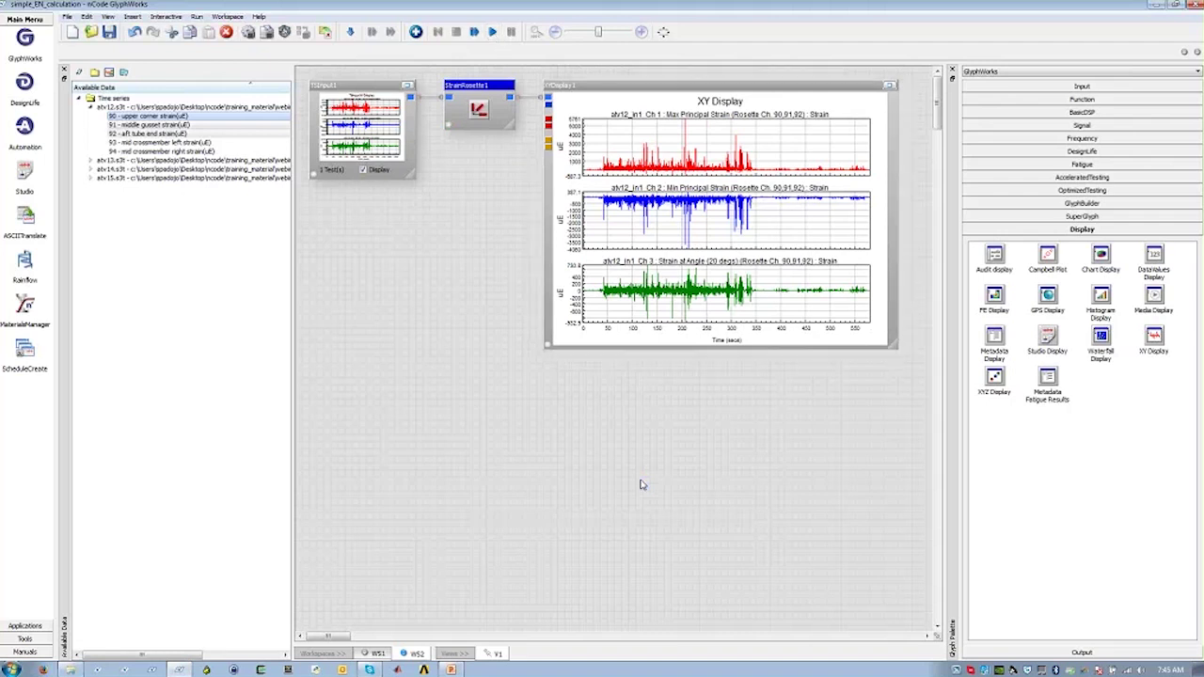
{"action": "left_click", "coordinate": [889, 85]}
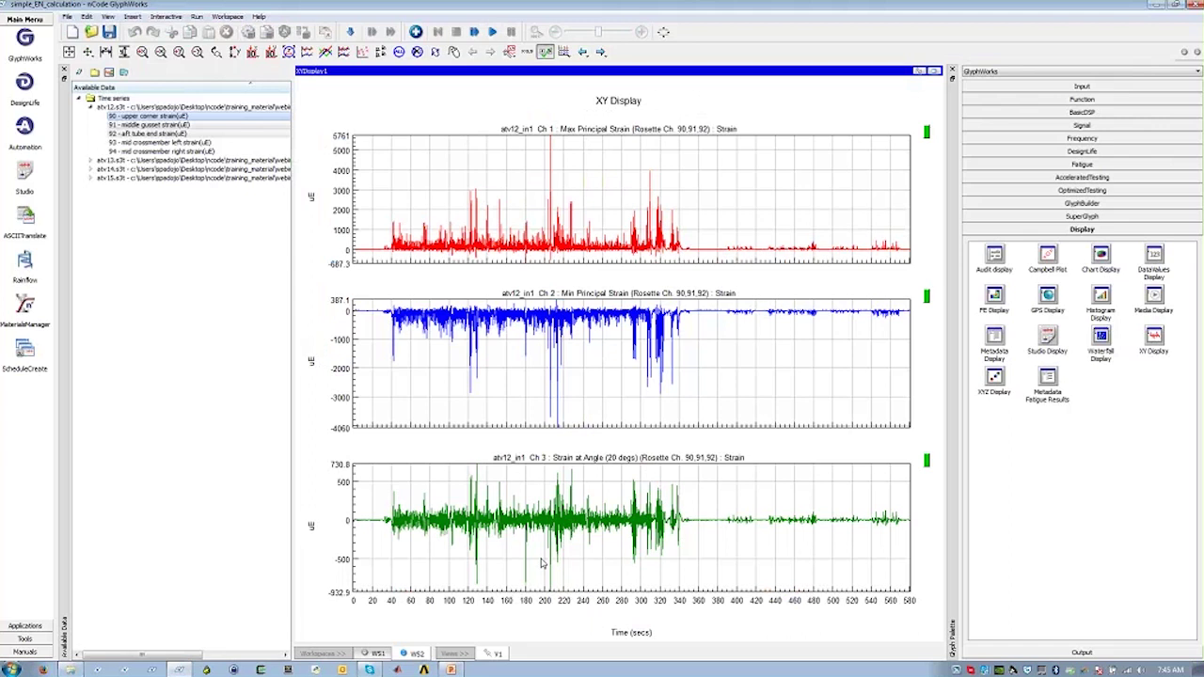
{"action": "left_click", "coordinate": [935, 71]}
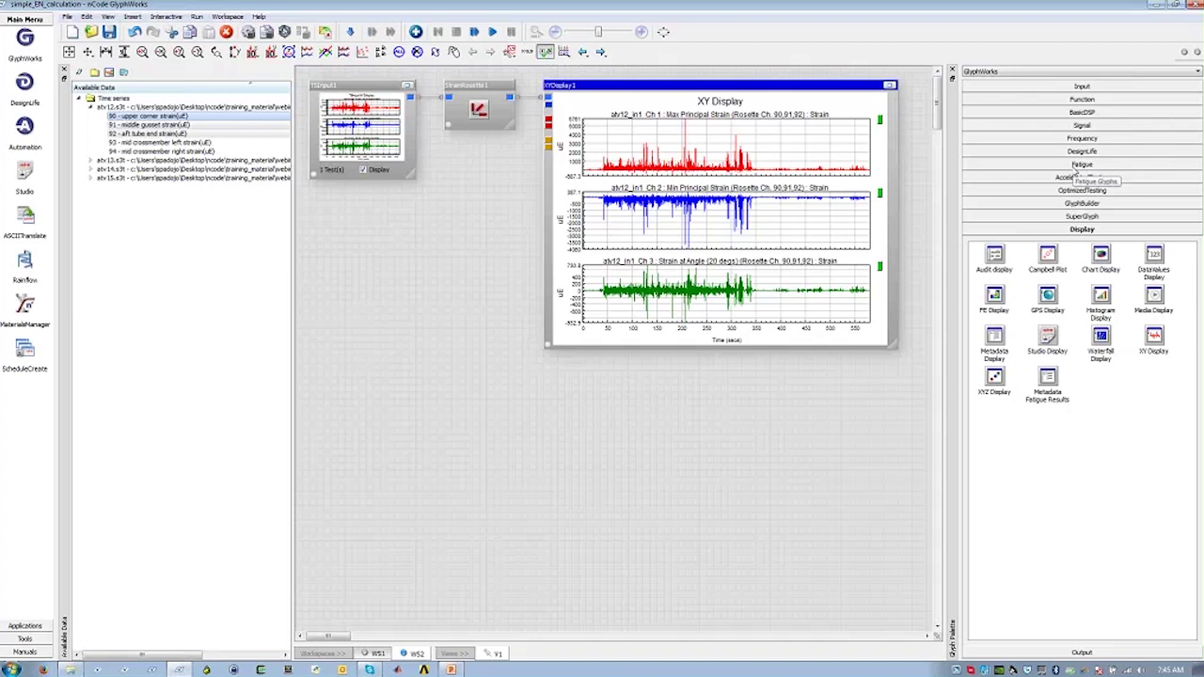
Browse the Fatigue and DesignLife glyphs available in the palette.
{"action": "left_click", "coordinate": [1078, 165]}
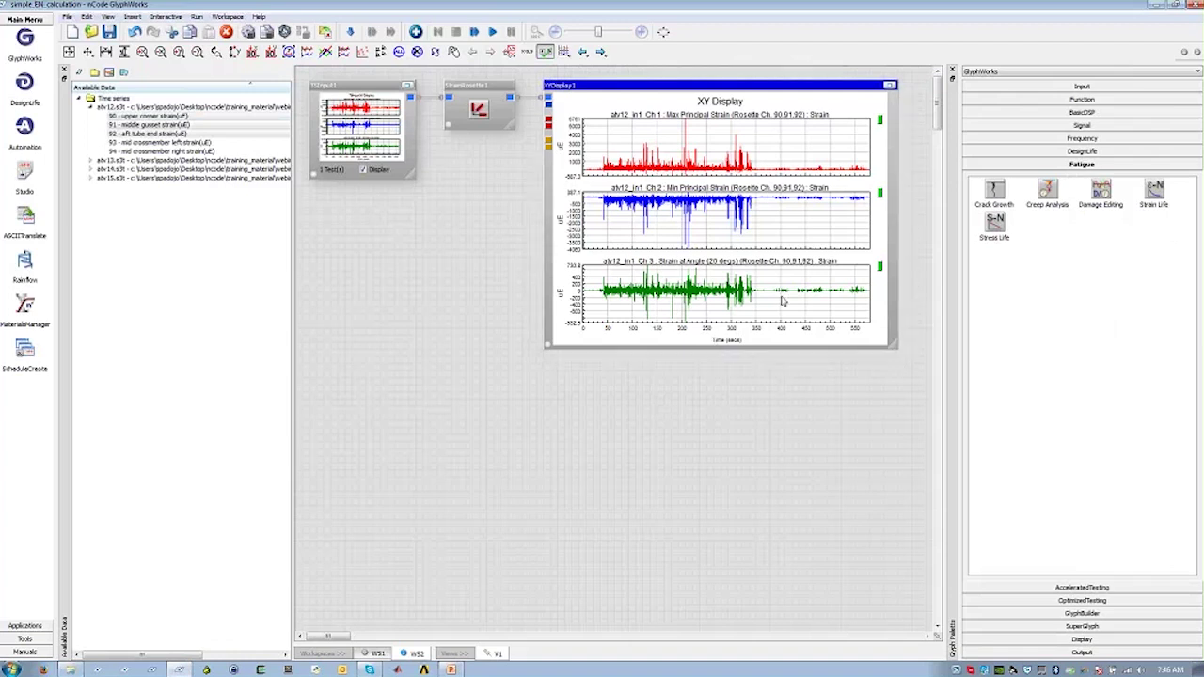
{"action": "mouse_move", "coordinate": [786, 297]}
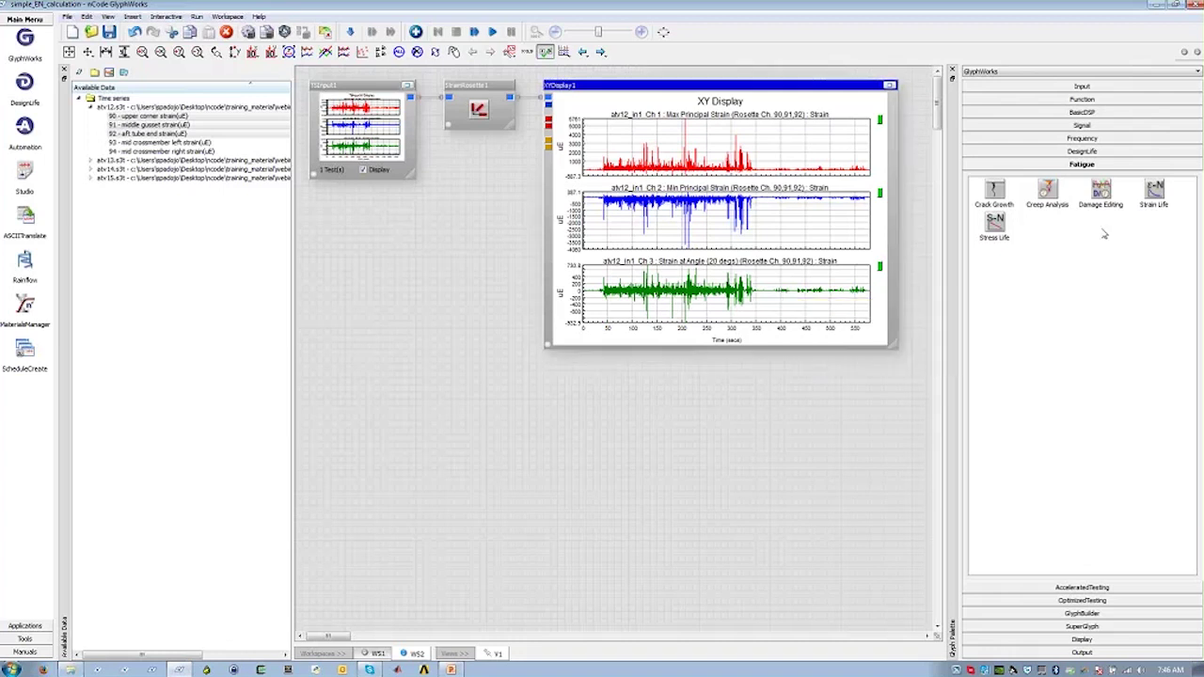
{"action": "left_click", "coordinate": [1083, 151]}
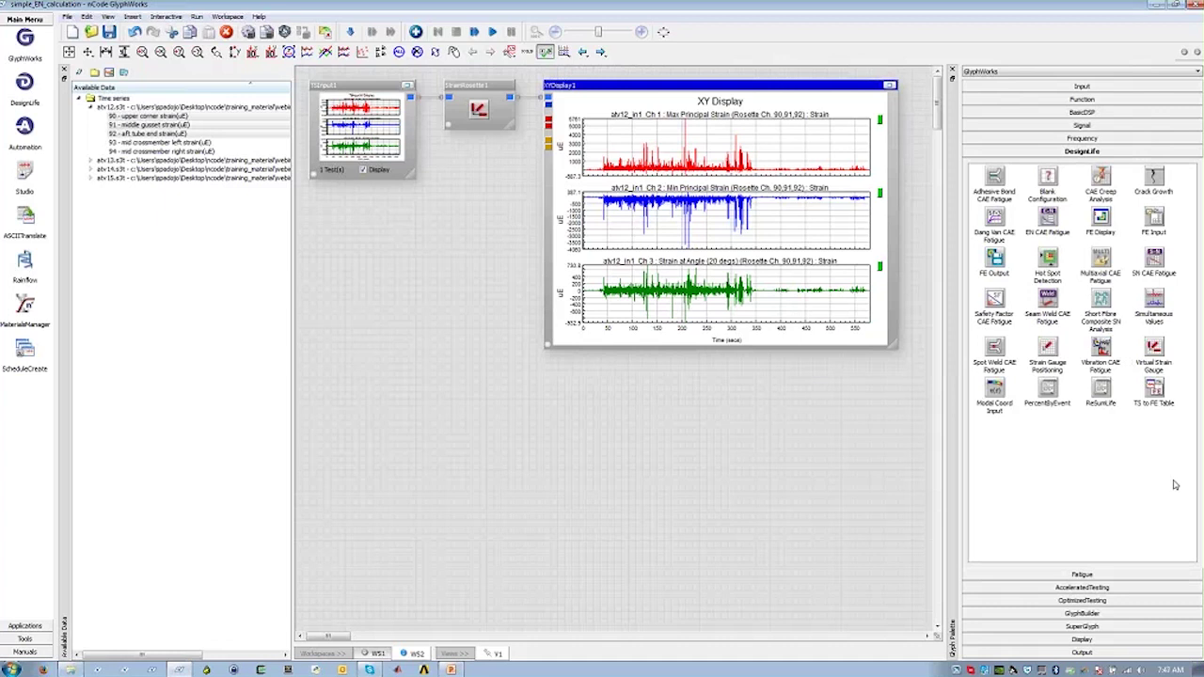
{"action": "mouse_move", "coordinate": [1043, 239]}
{"action": "left_click", "coordinate": [1036, 496]}
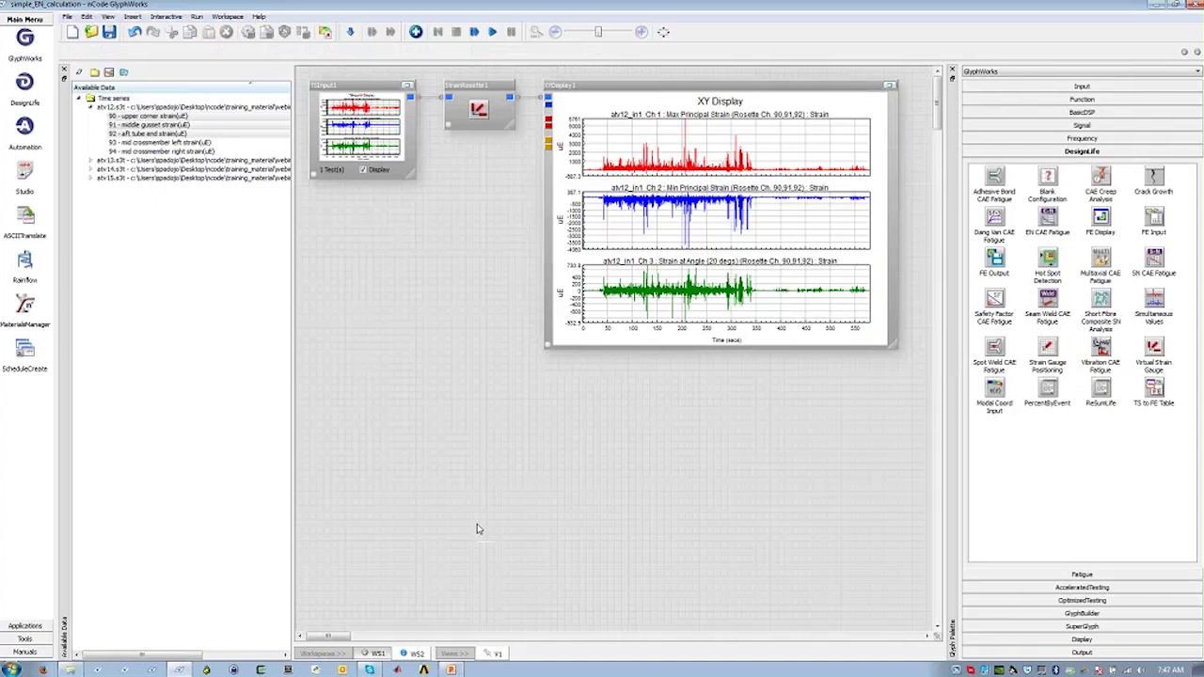
Switch to the PowerPoint webinar presentation and start the slide show from the Software Demonstration slide.
{"action": "left_click", "coordinate": [453, 670]}
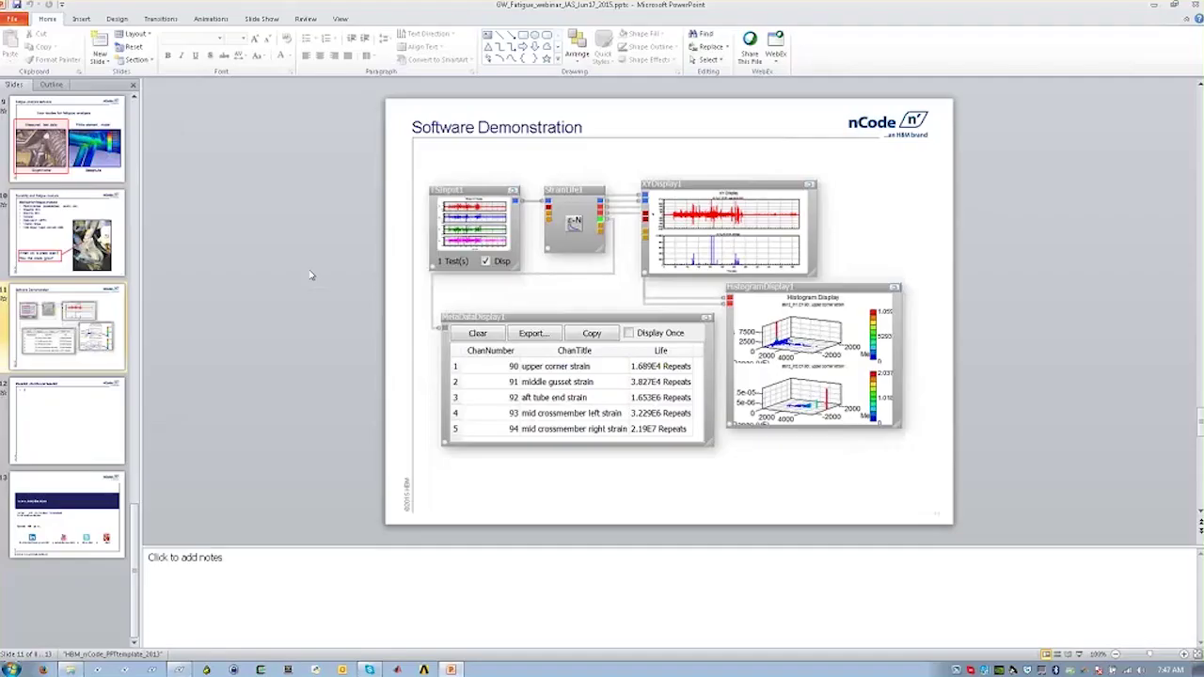
{"action": "key", "text": "shift+F5"}
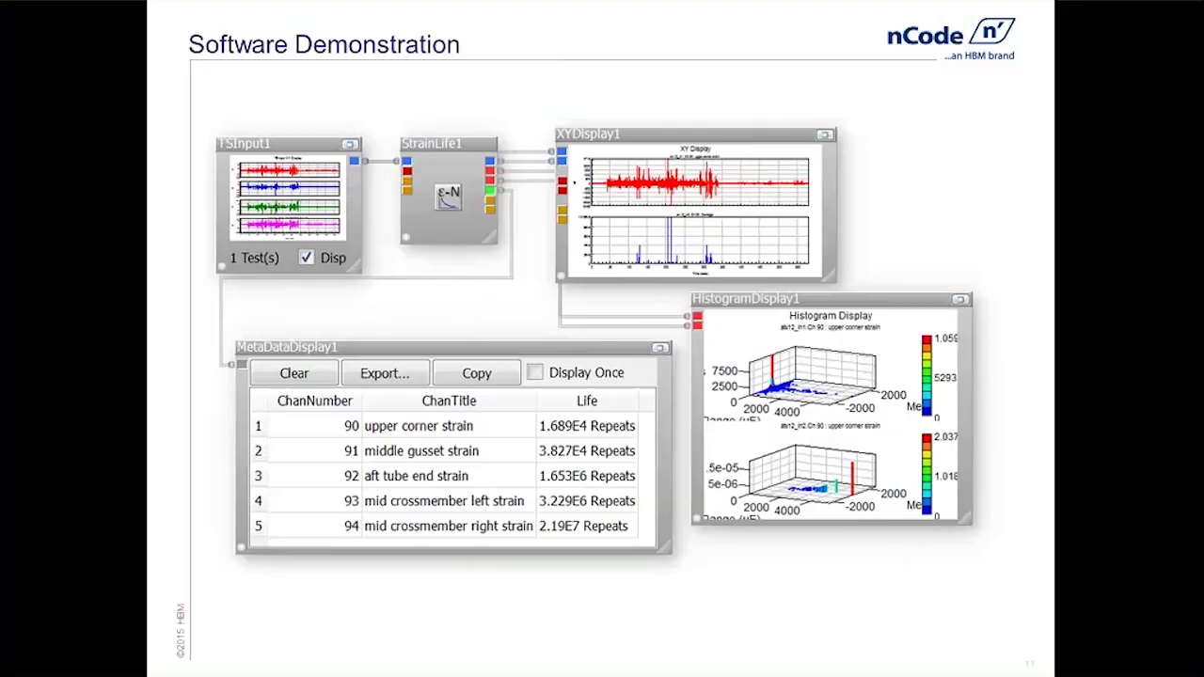